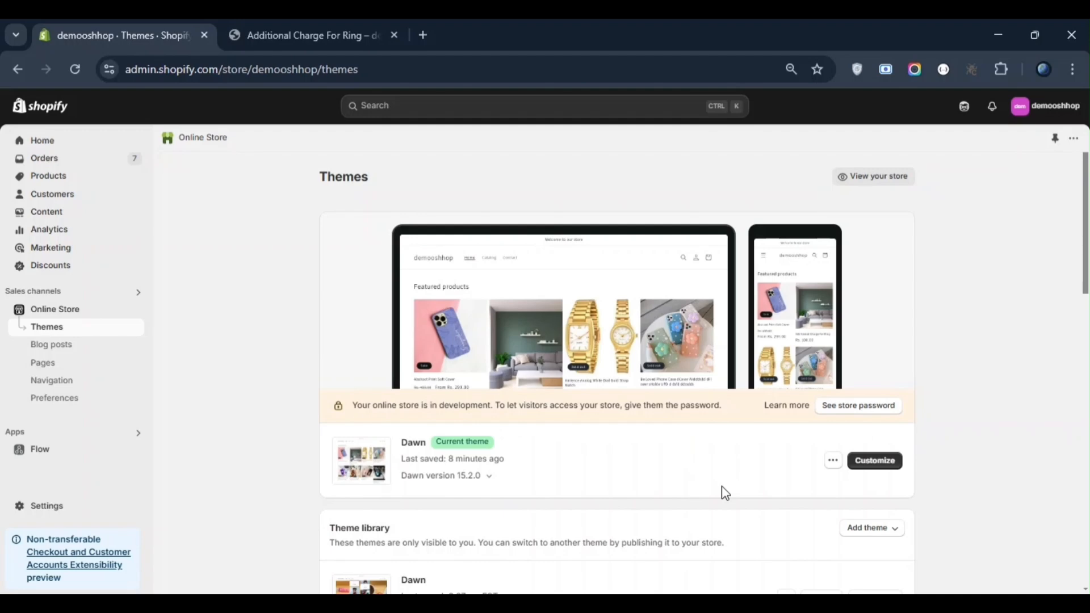
Open the store's custom data settings and go to the metaobject definitions.
click(73, 508)
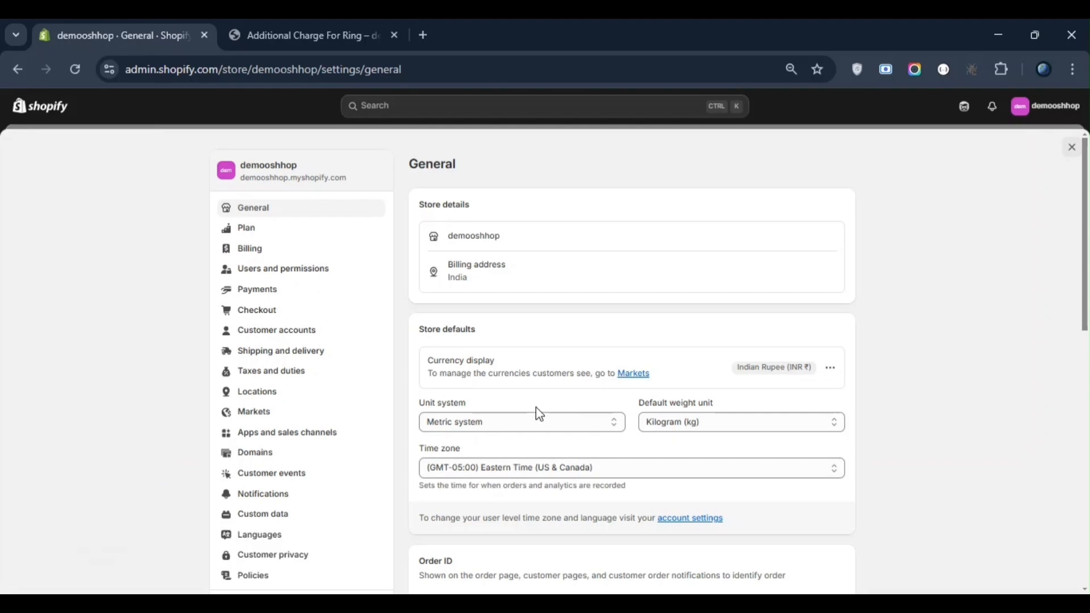
scroll(482, 423, down, 2)
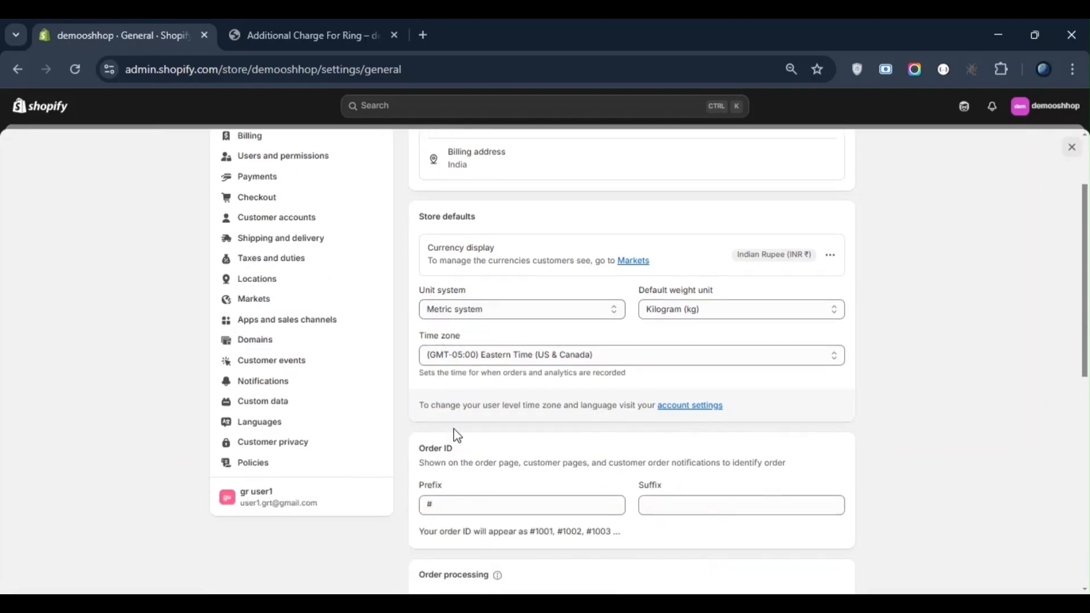
click(269, 413)
scroll(715, 360, down, 5)
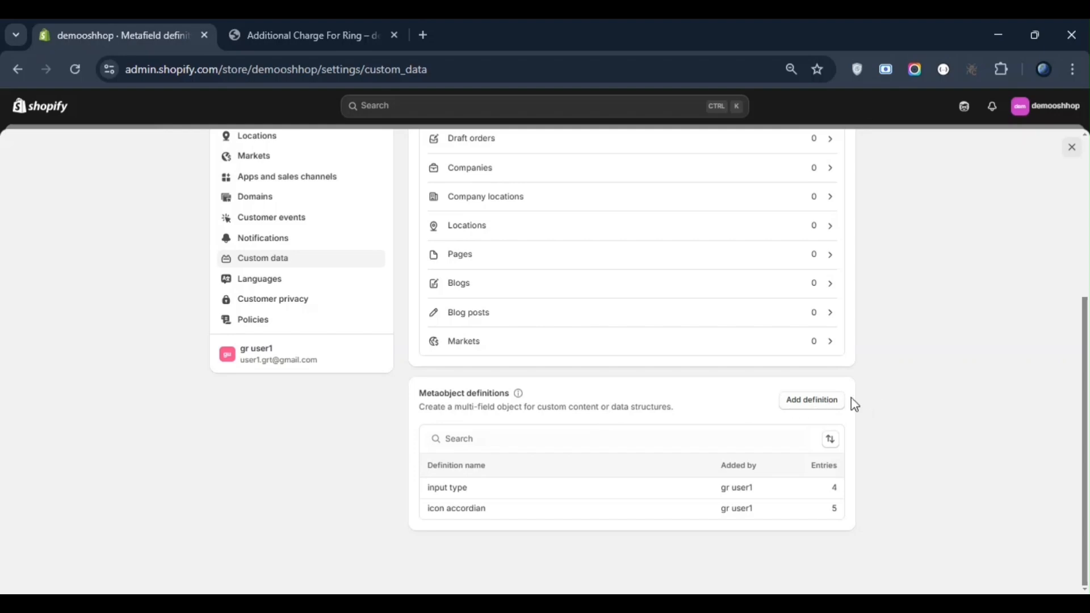
click(815, 408)
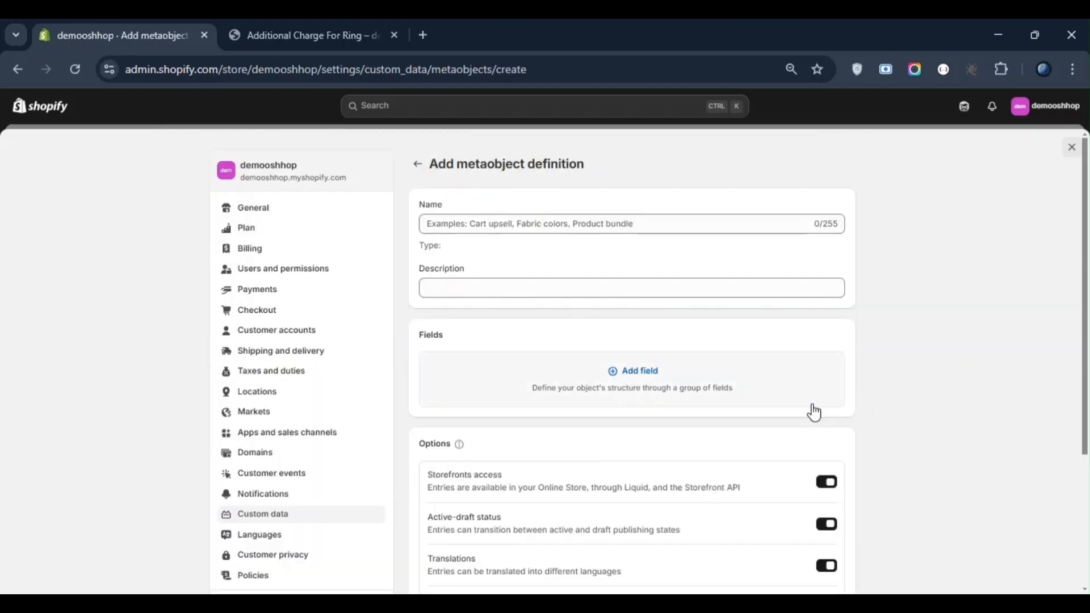
click(576, 220)
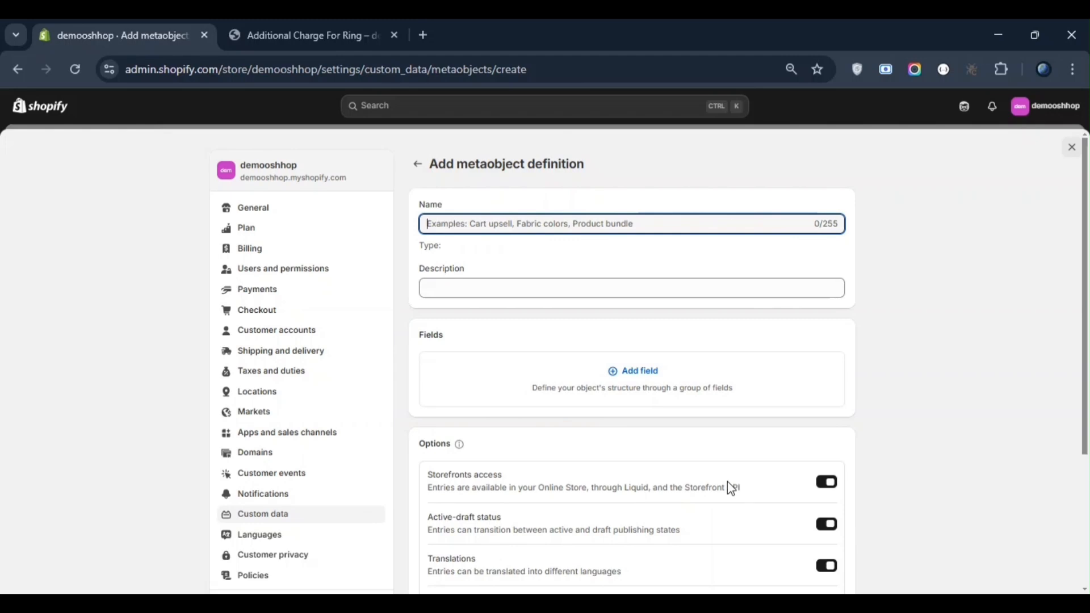
click(418, 170)
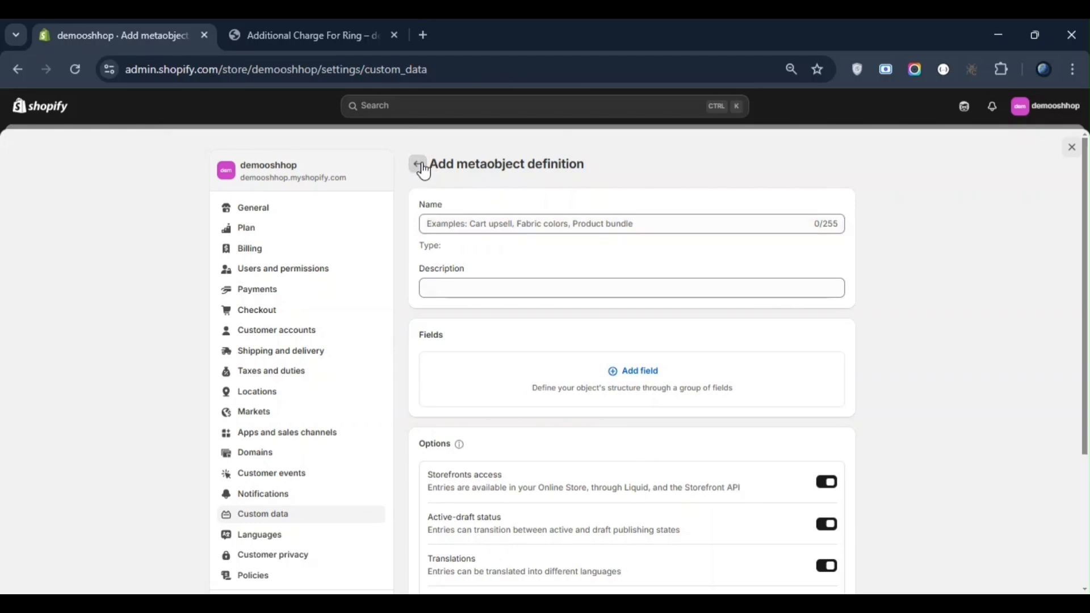
Open the input type metaobject definition and review its name, description and list of fields.
scroll(780, 389, down, 5)
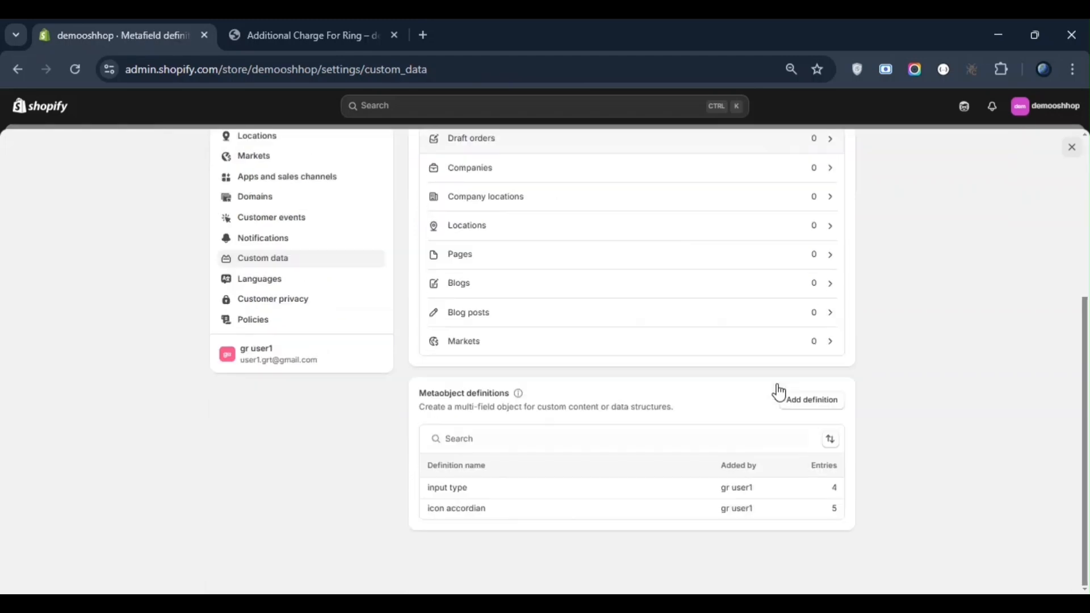
click(598, 494)
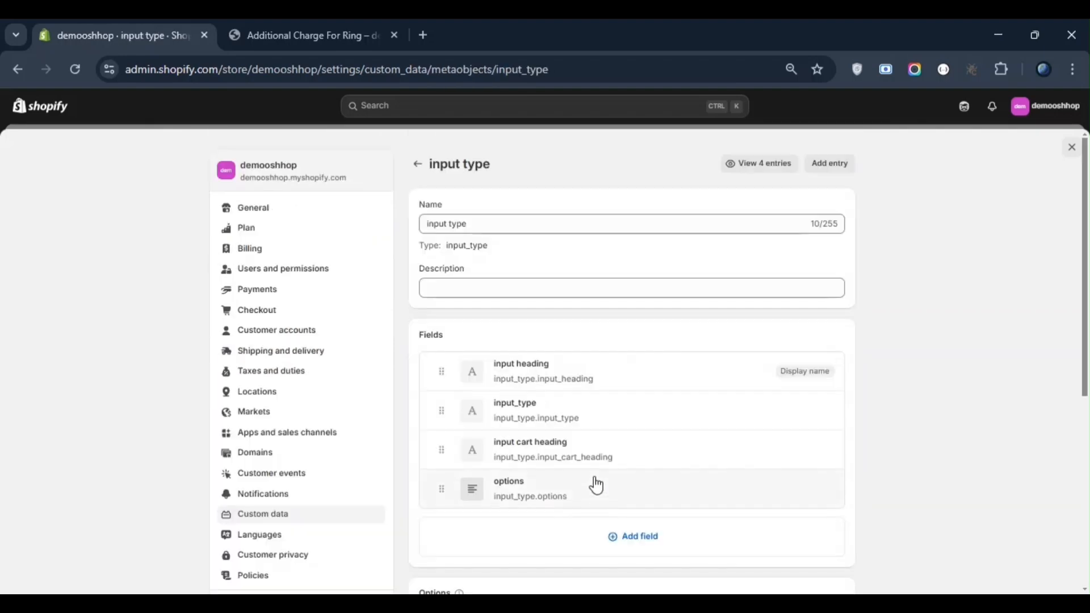
drag(477, 225, 416, 233)
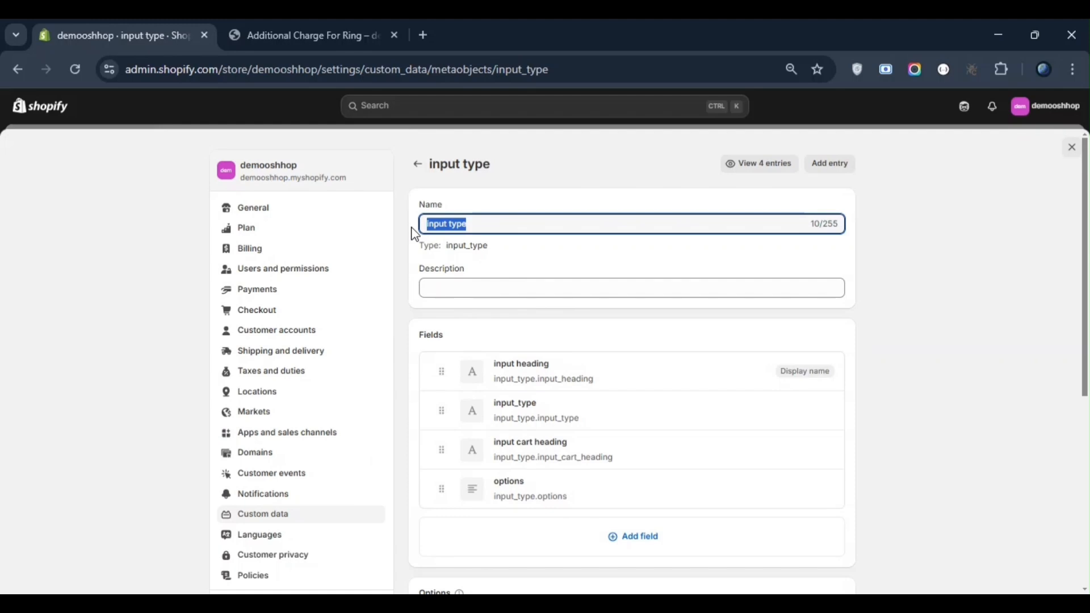
click(614, 274)
scroll(643, 392, down, 1)
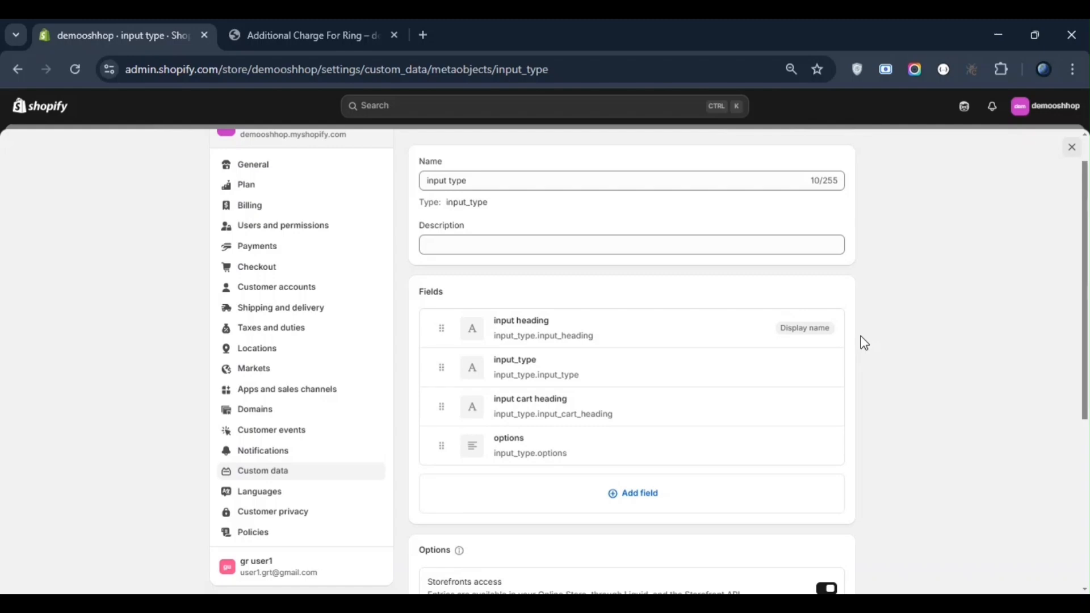
Examine the options field's multi-line text settings, close them unchanged, and return to the definition's name and description.
click(552, 464)
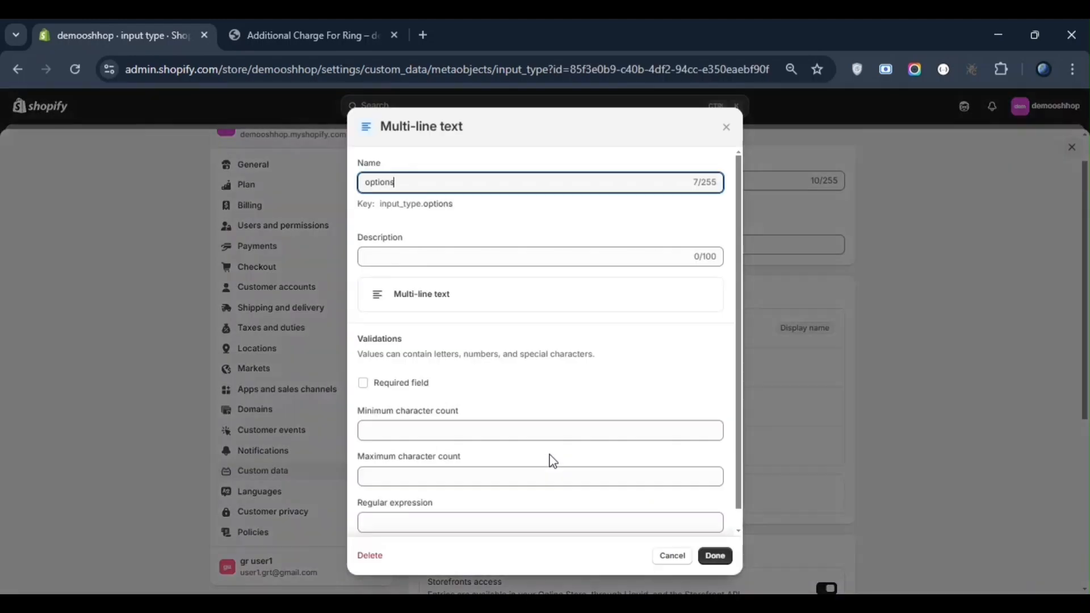
key(Escape)
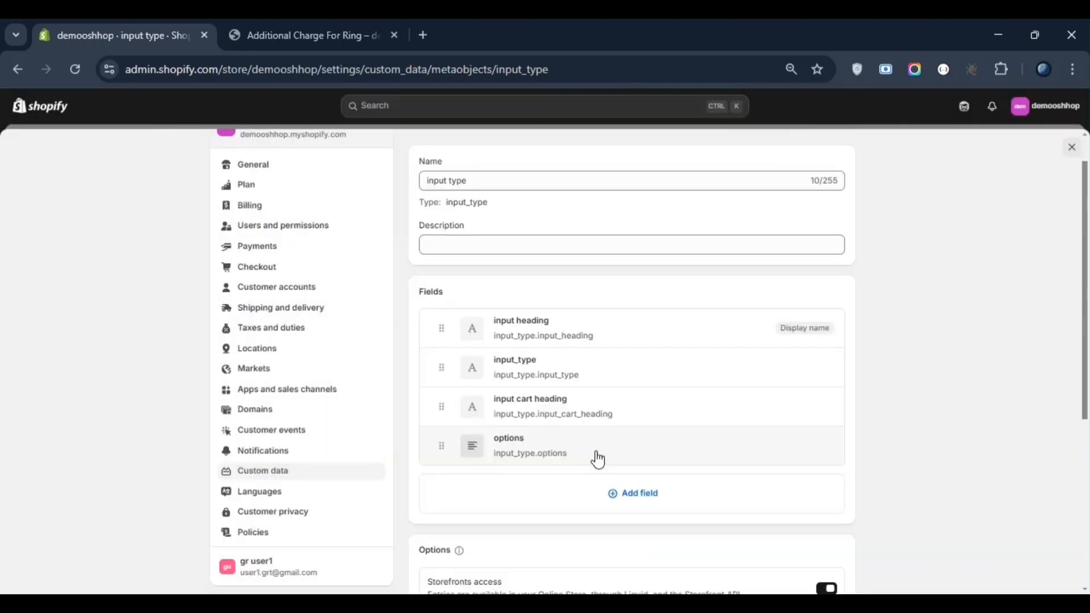
click(611, 238)
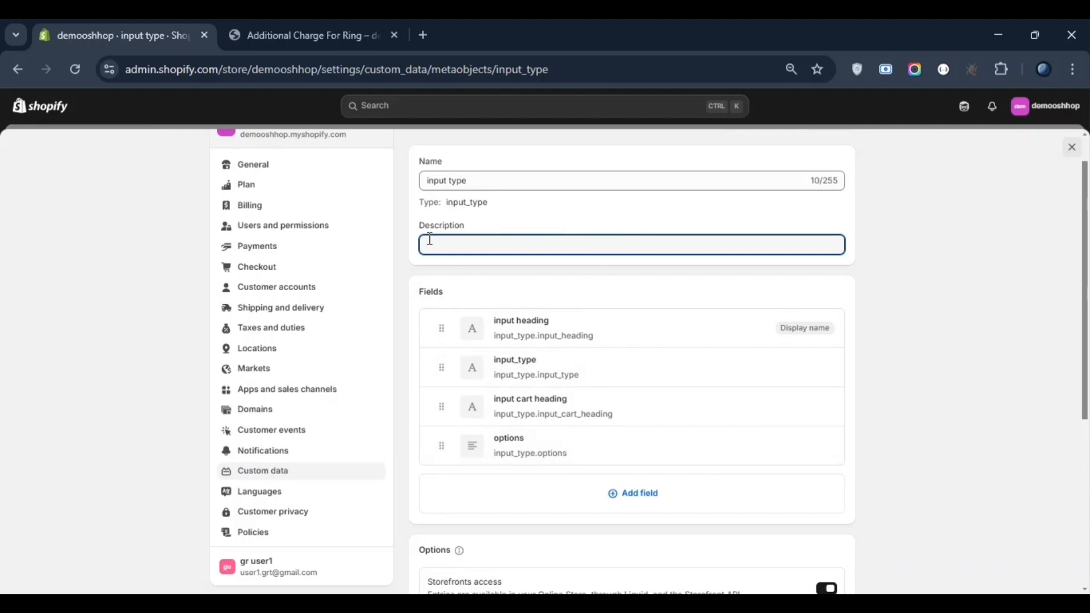
click(518, 181)
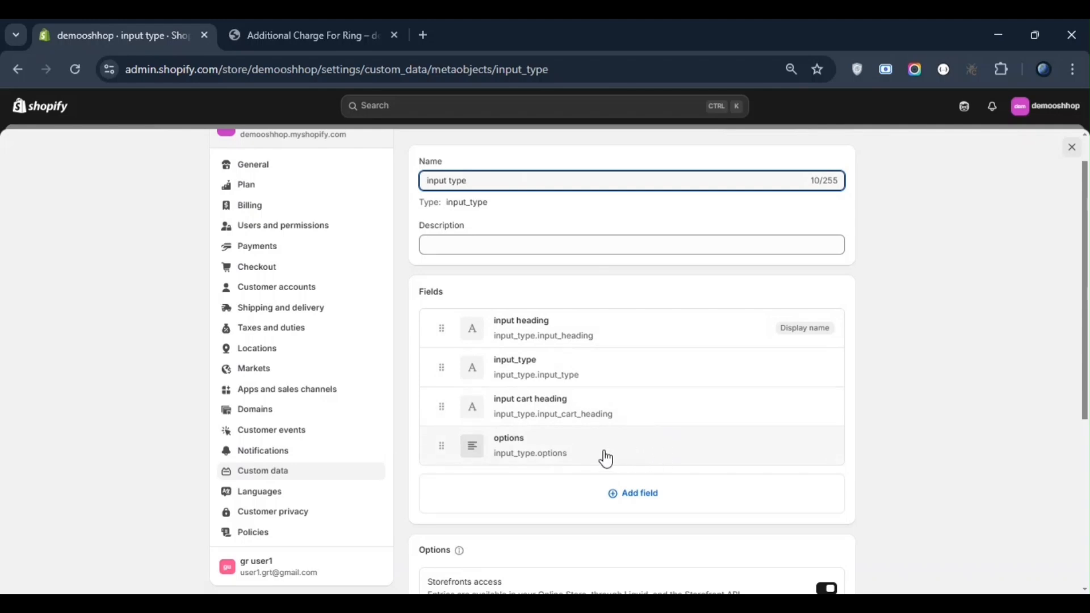
scroll(839, 330, up, 1)
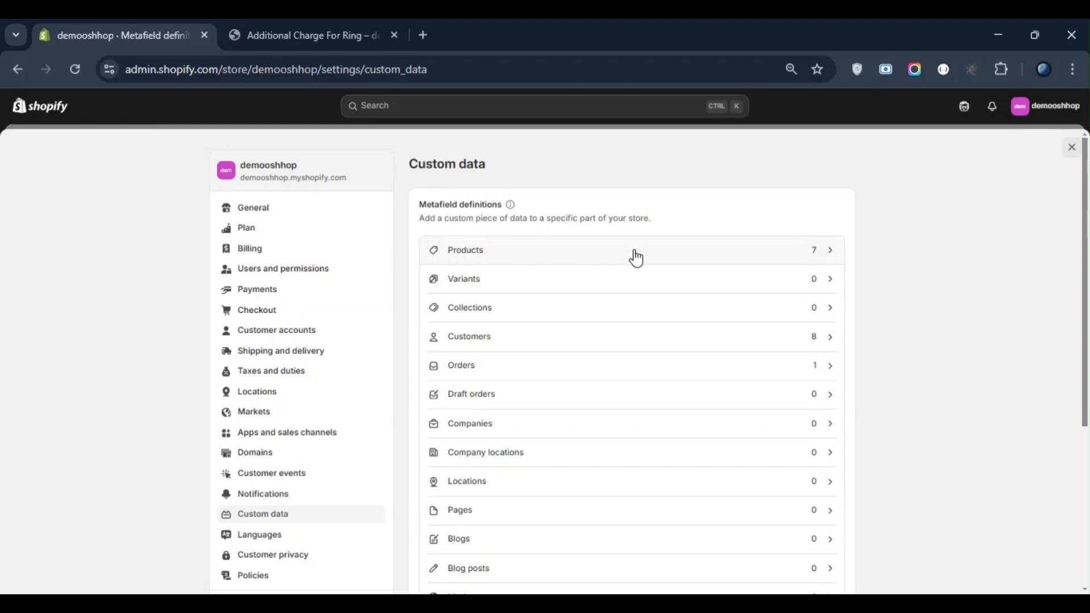
Open the input type product metafield definition and review its name, Metaobject reference and One entry or List of entries setting.
scroll(894, 312, down, 5)
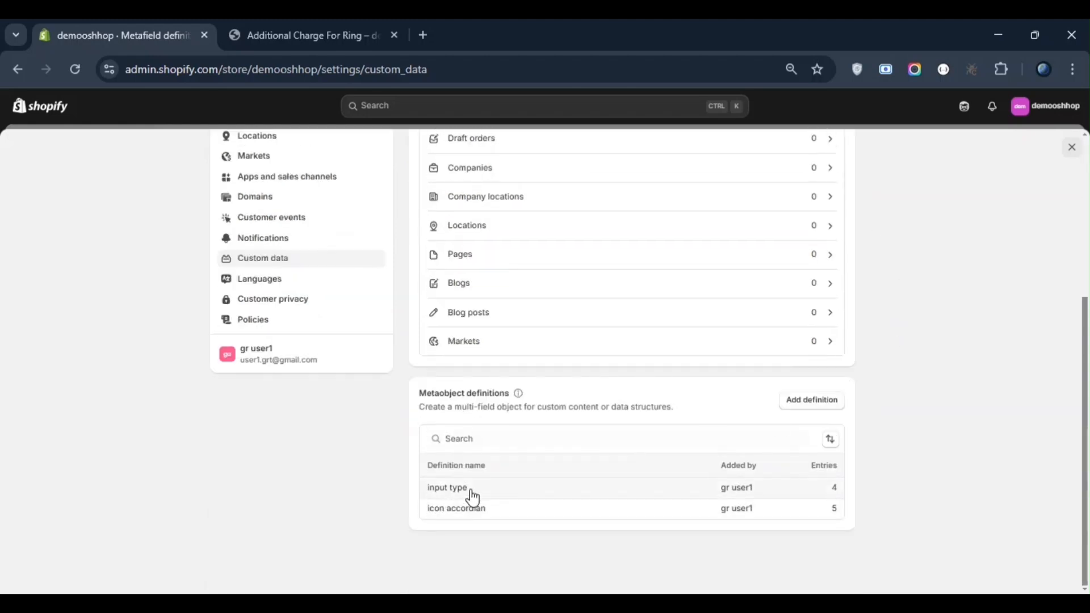
scroll(682, 503, up, 5)
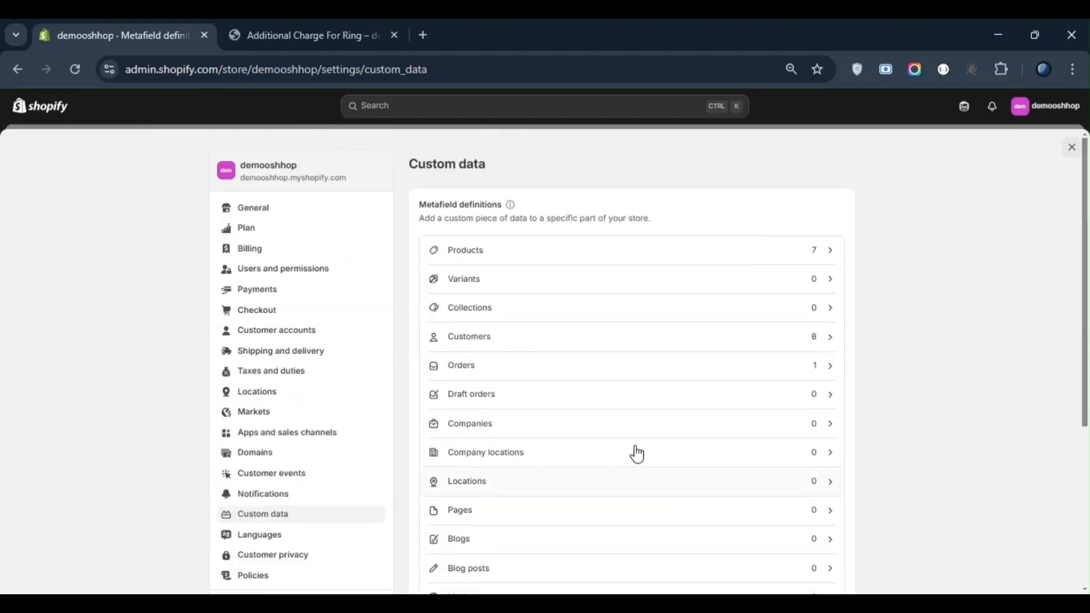
click(659, 256)
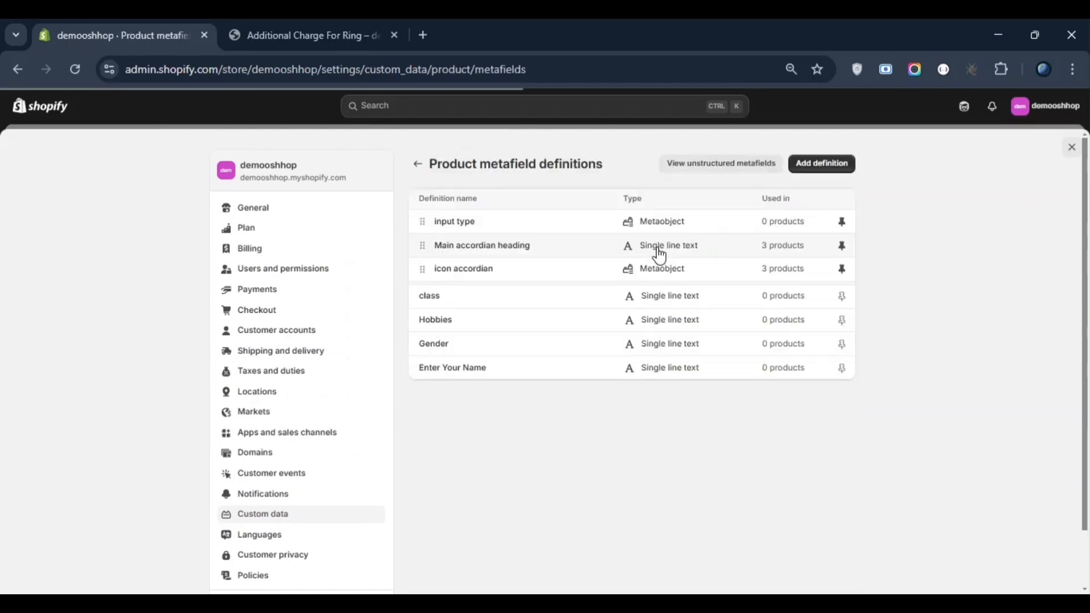
click(505, 231)
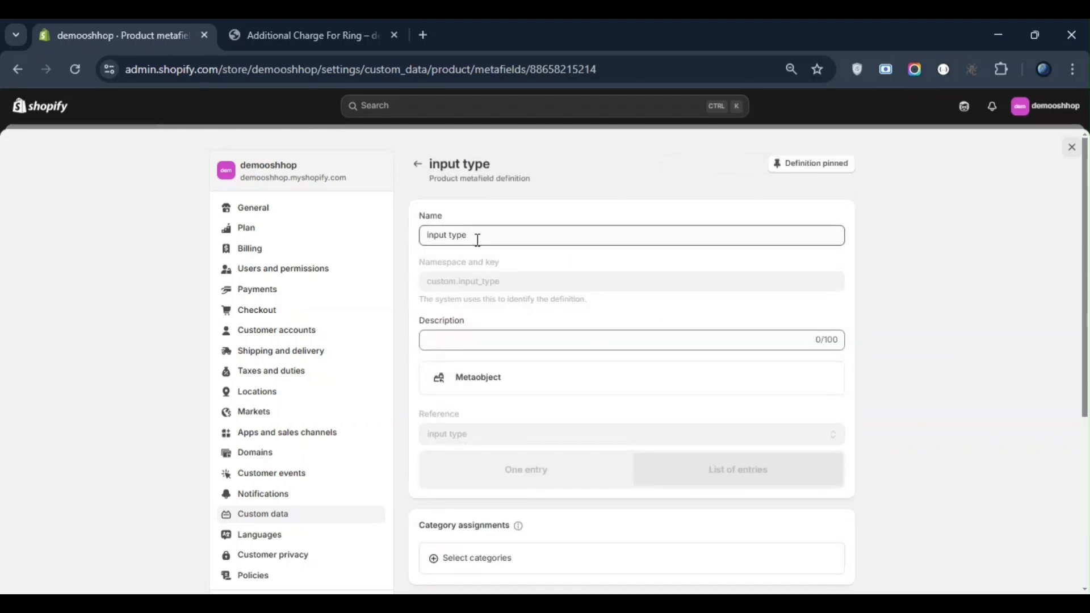
triple_click(477, 236)
scroll(595, 295, down, 1)
click(594, 295)
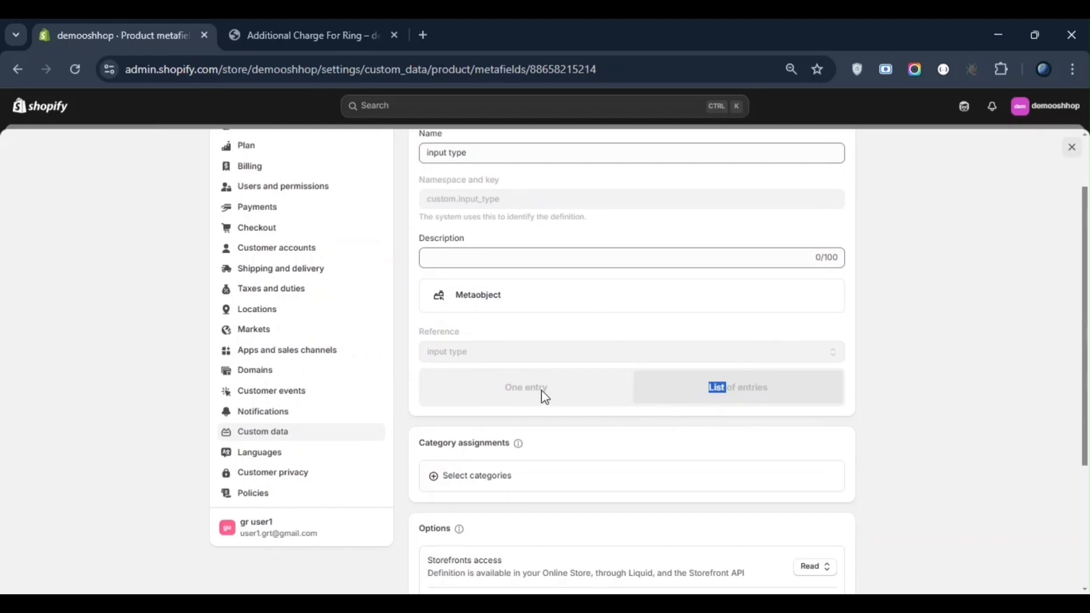
click(733, 405)
scroll(743, 394, up, 2)
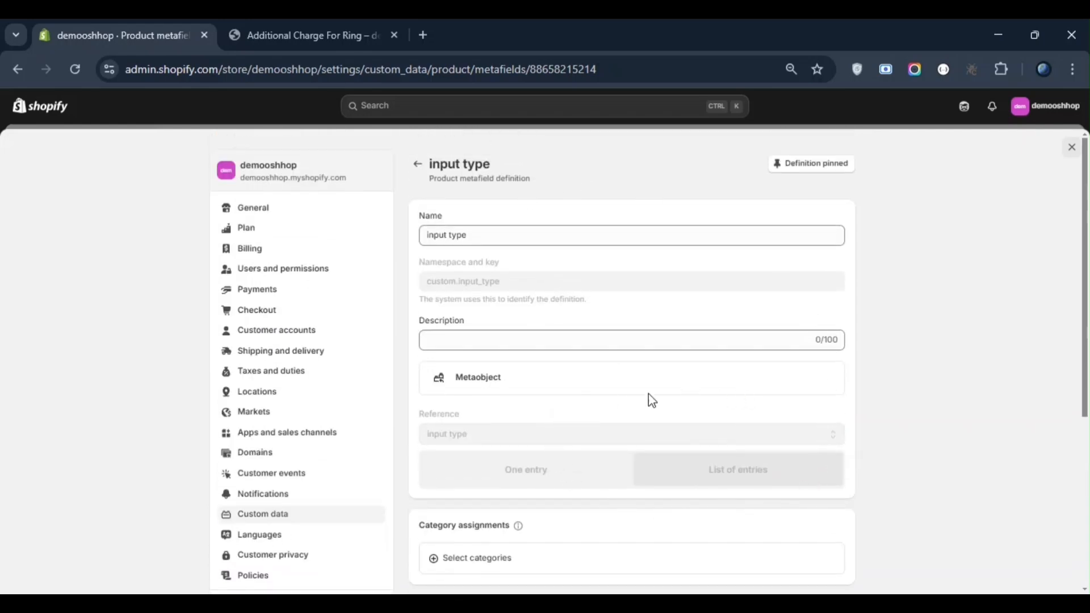
Leave the settings and review the content metaobject entries that belong to the input type definition.
click(1072, 148)
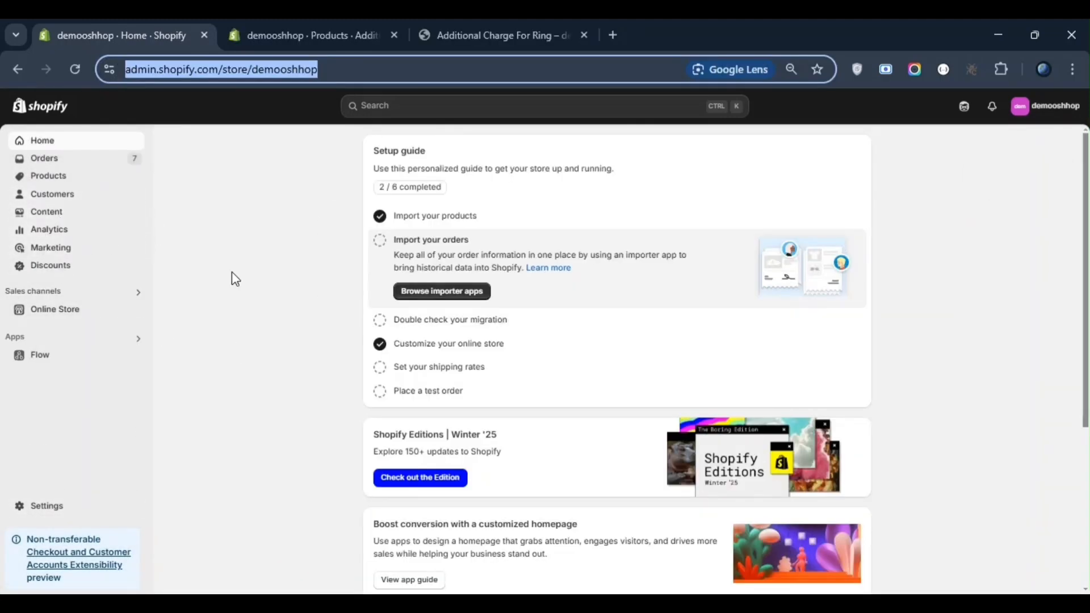
click(64, 218)
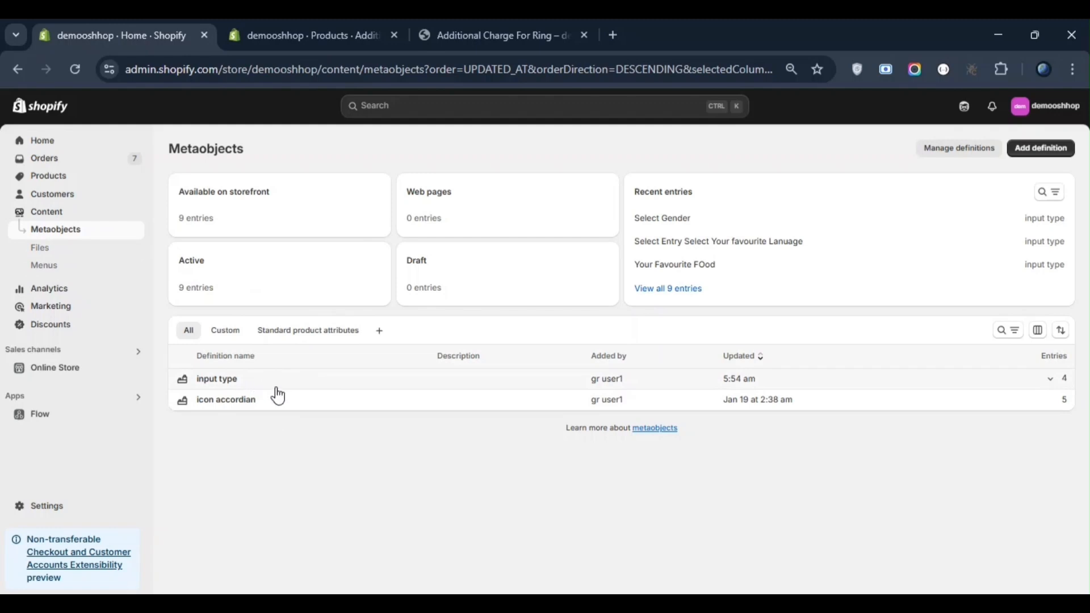
click(277, 388)
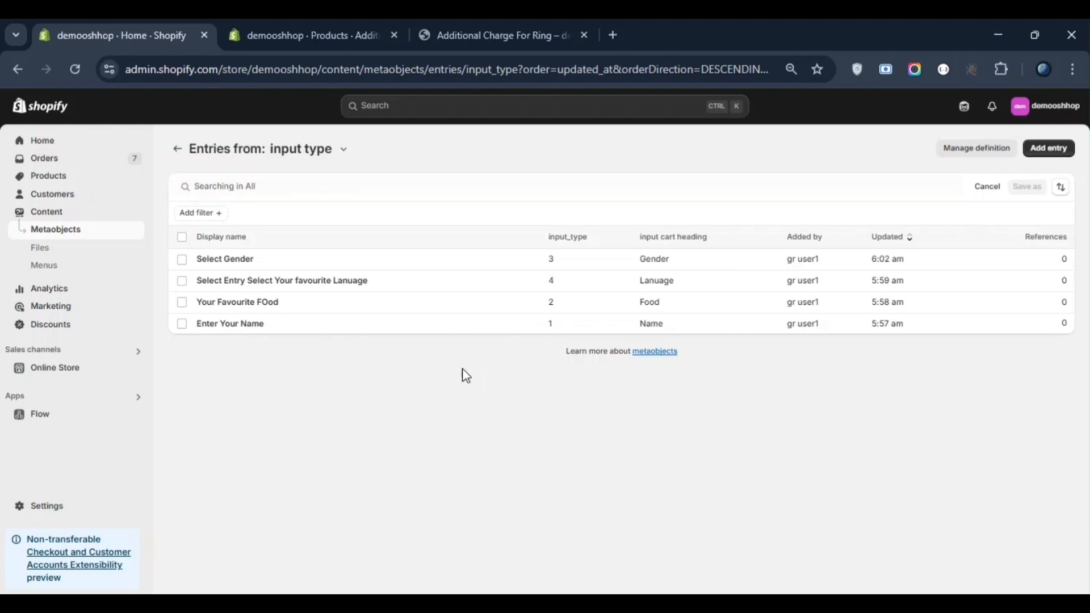
drag(462, 374, 734, 224)
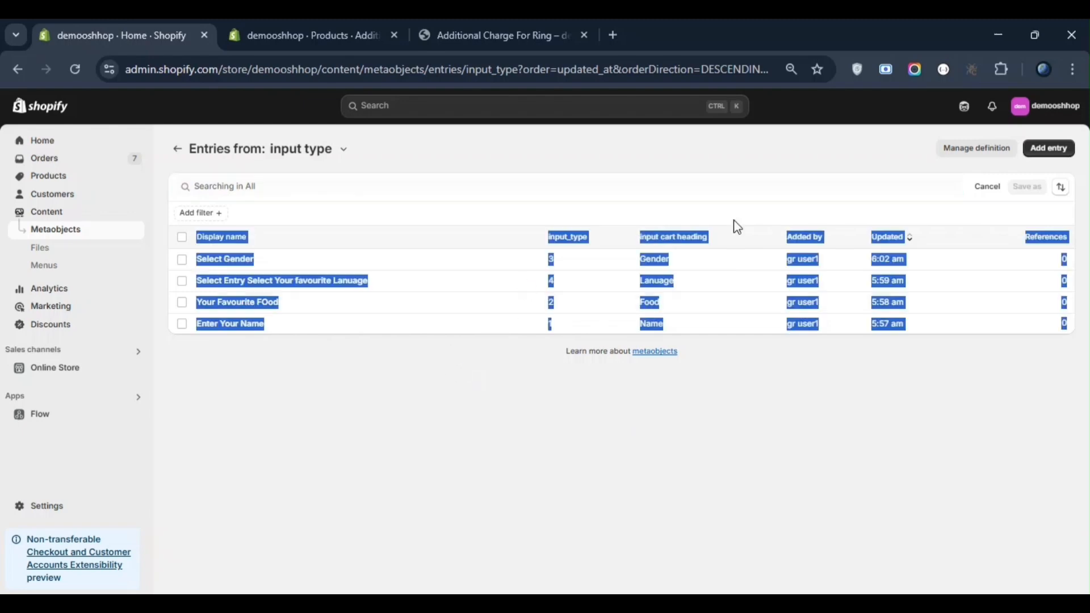
click(791, 401)
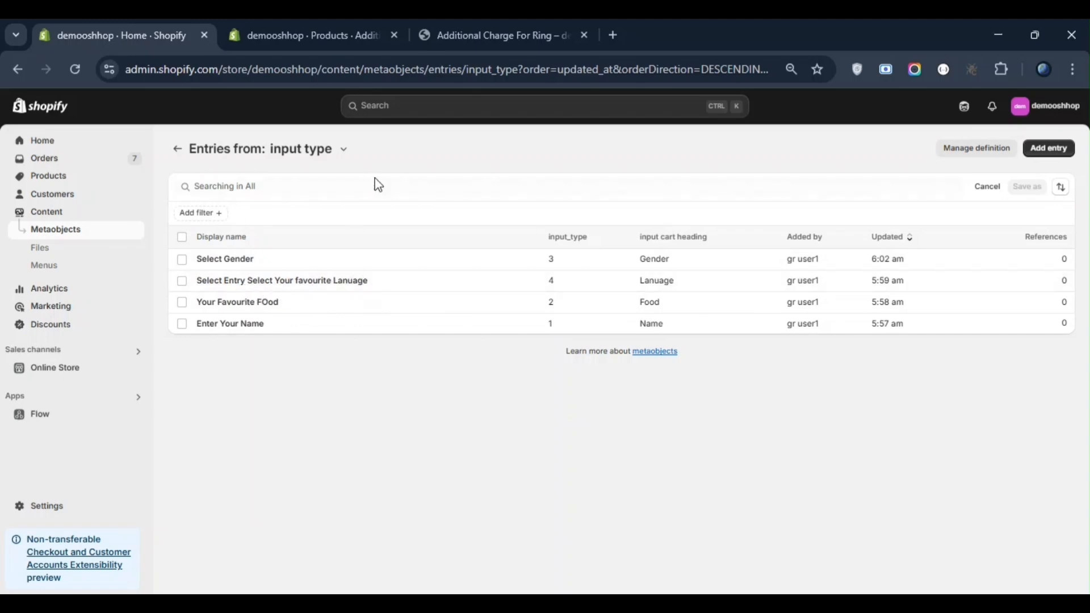
Assign the entries Enter Your Name, Select Gender, Your Favourite FOod and Select Entry Select Your favourite Lanuage to the ring product's input type metafield and save.
click(356, 25)
scroll(486, 311, down, 8)
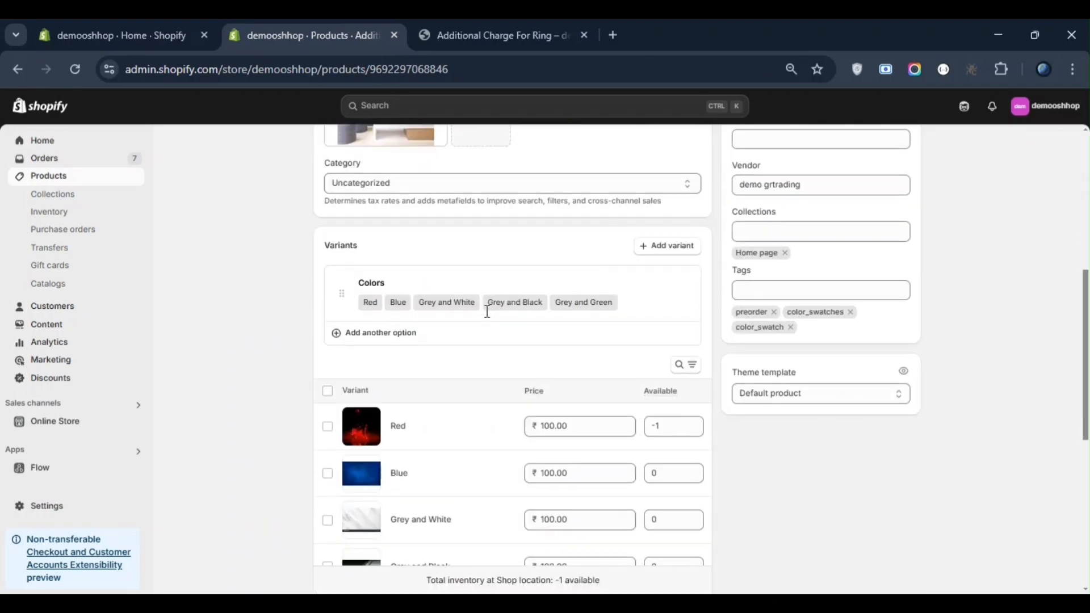
scroll(450, 447, down, 6)
click(482, 323)
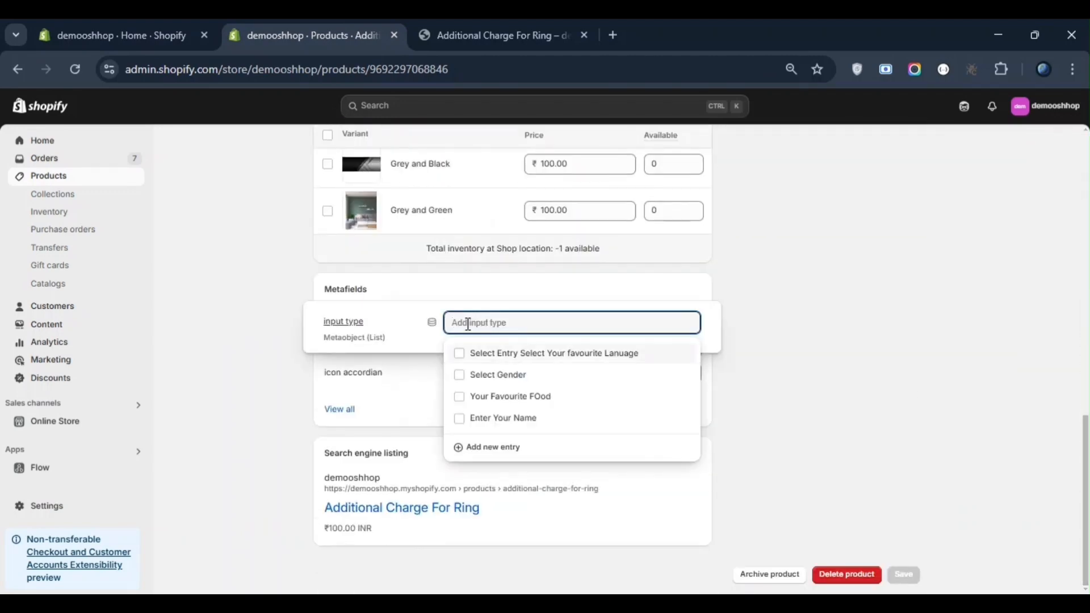
click(505, 420)
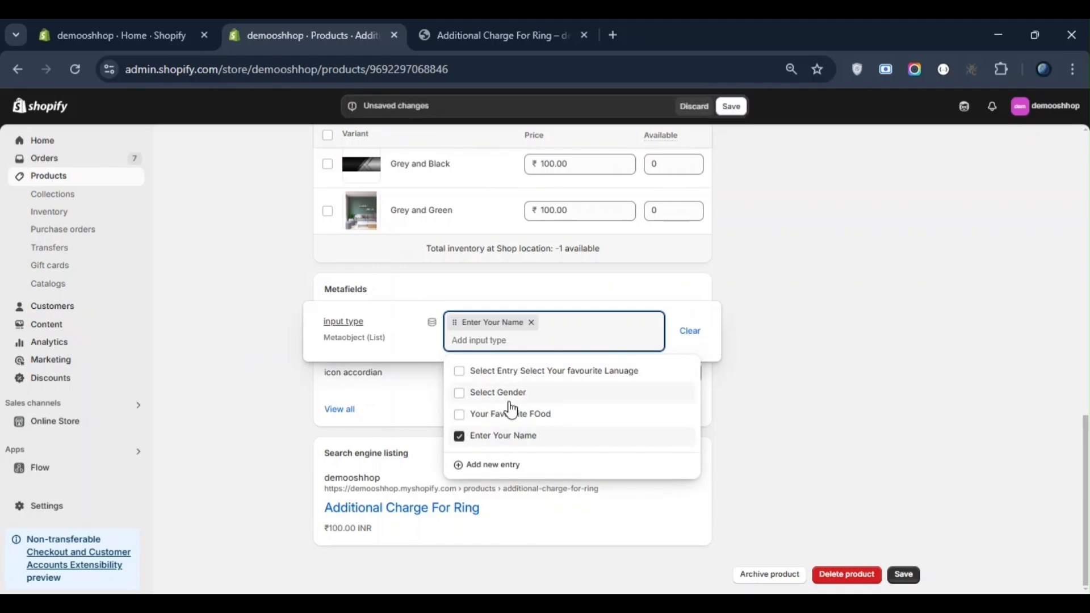
click(508, 394)
click(508, 416)
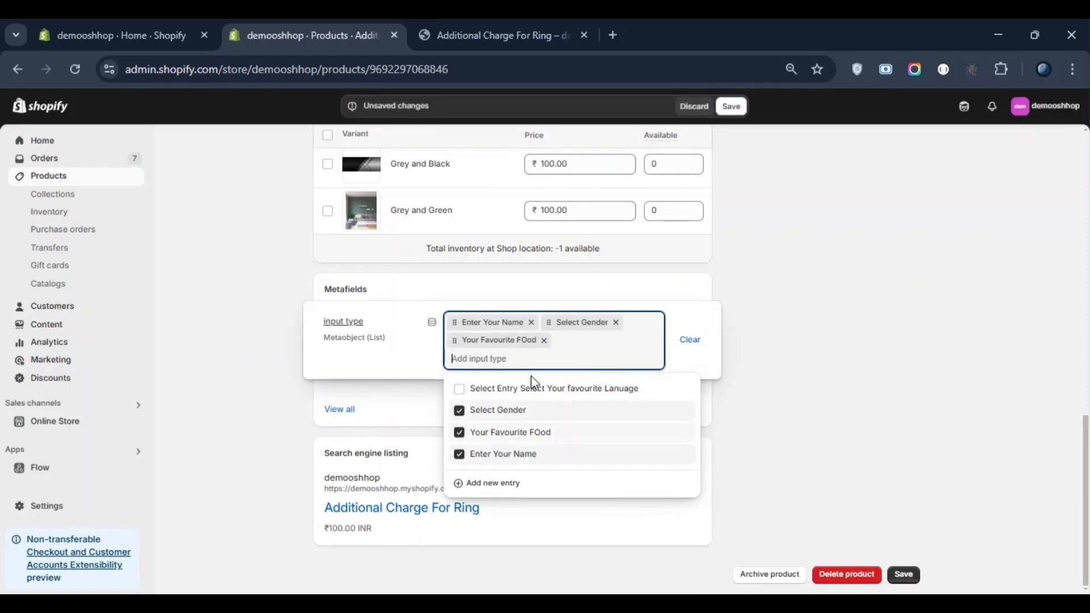
click(526, 393)
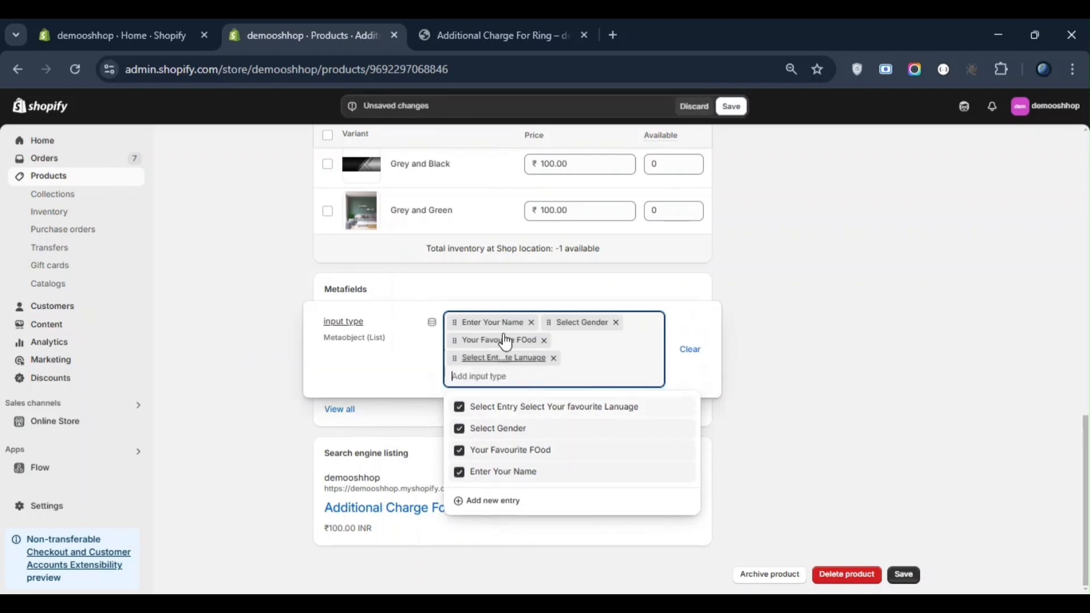
click(731, 107)
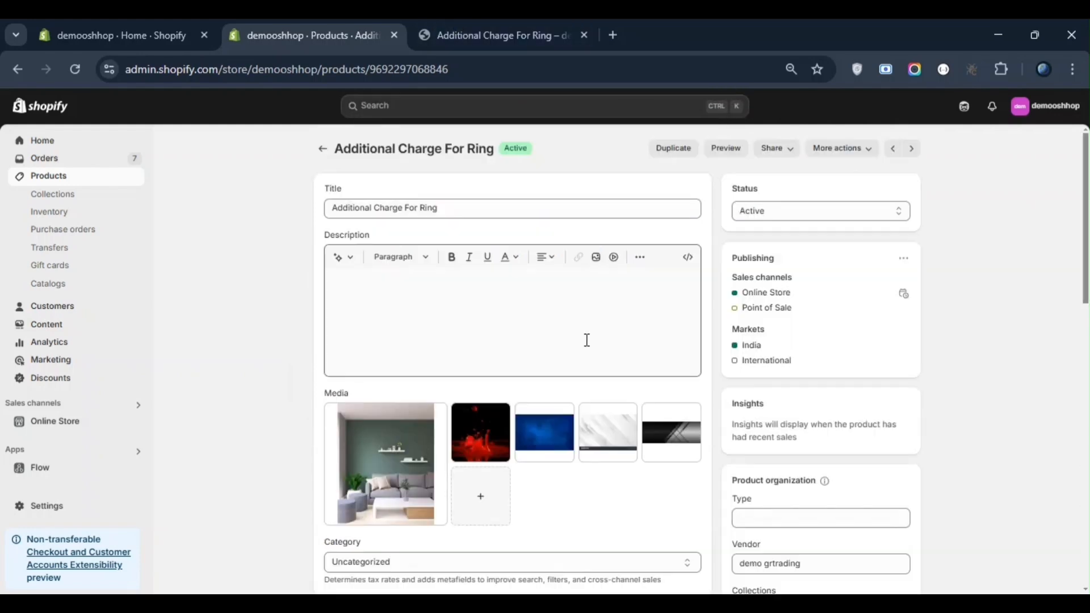
Preview the ring product, examine its name, gender, food and language input fields, and tick Php as favourite language.
click(728, 150)
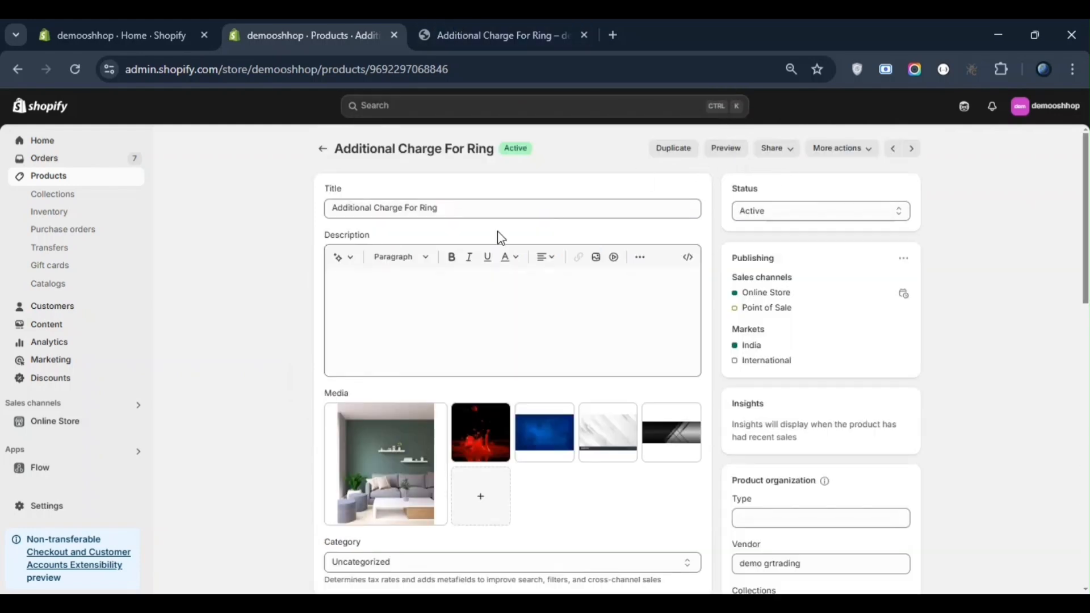
scroll(602, 214, down, 2)
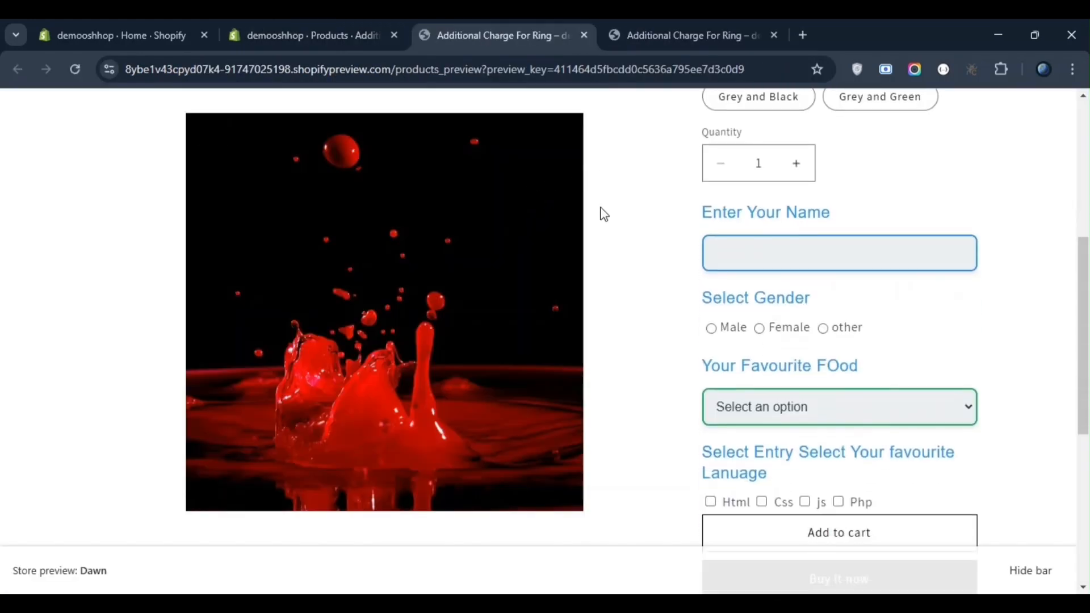
click(786, 255)
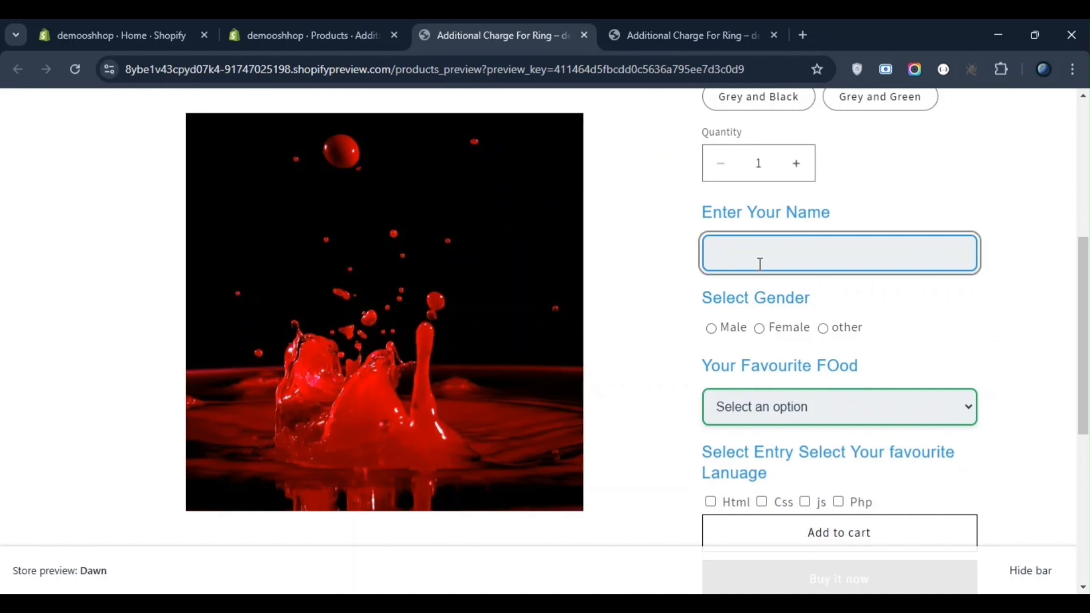
click(912, 212)
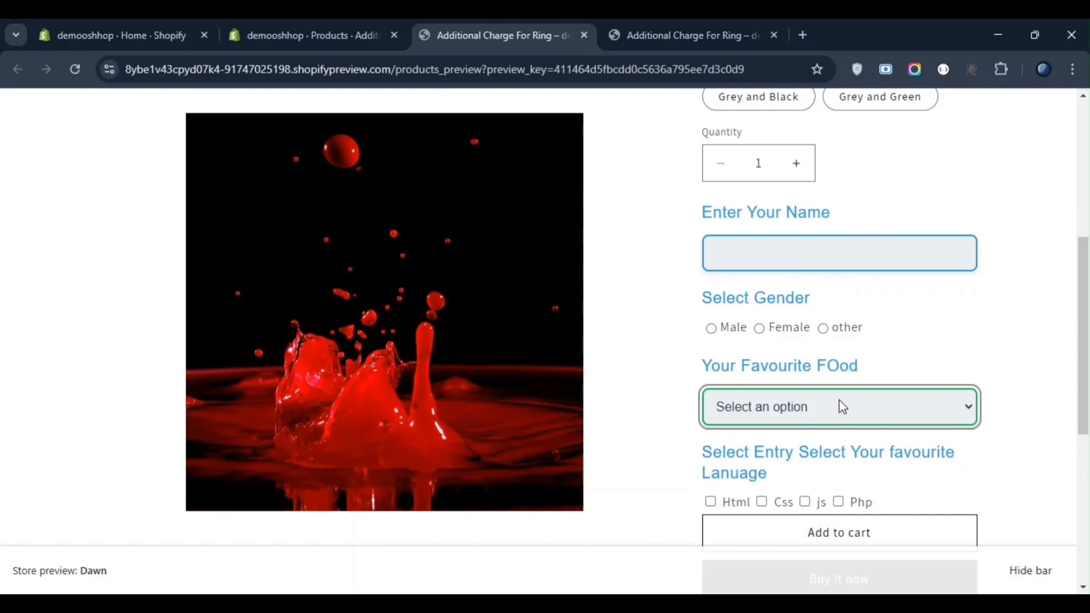
scroll(840, 406, down, 2)
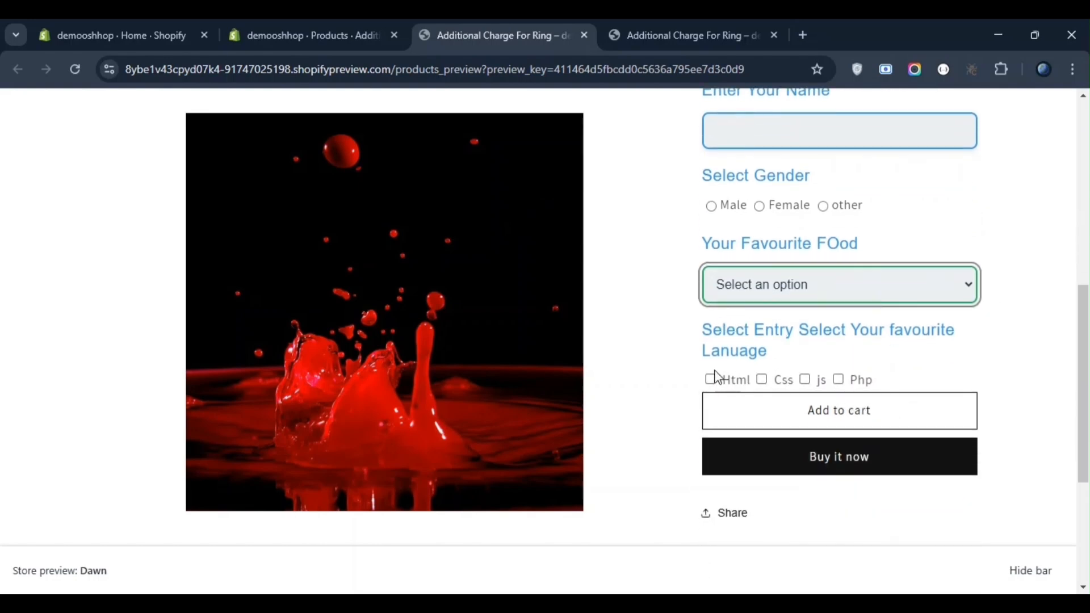
drag(717, 377, 758, 383)
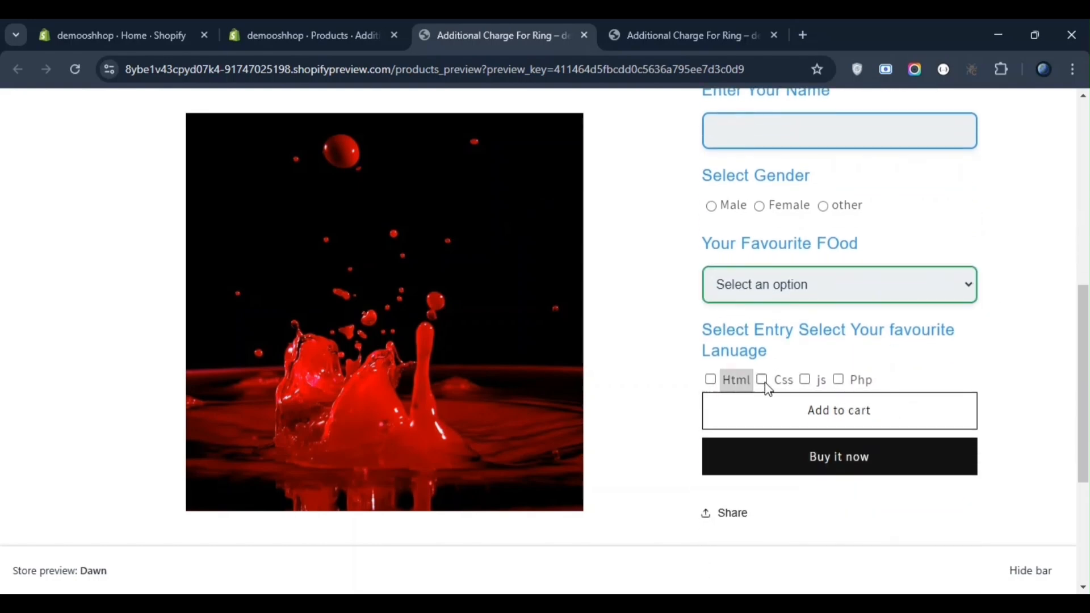
click(857, 381)
scroll(918, 354, up, 2)
scroll(914, 348, up, 1)
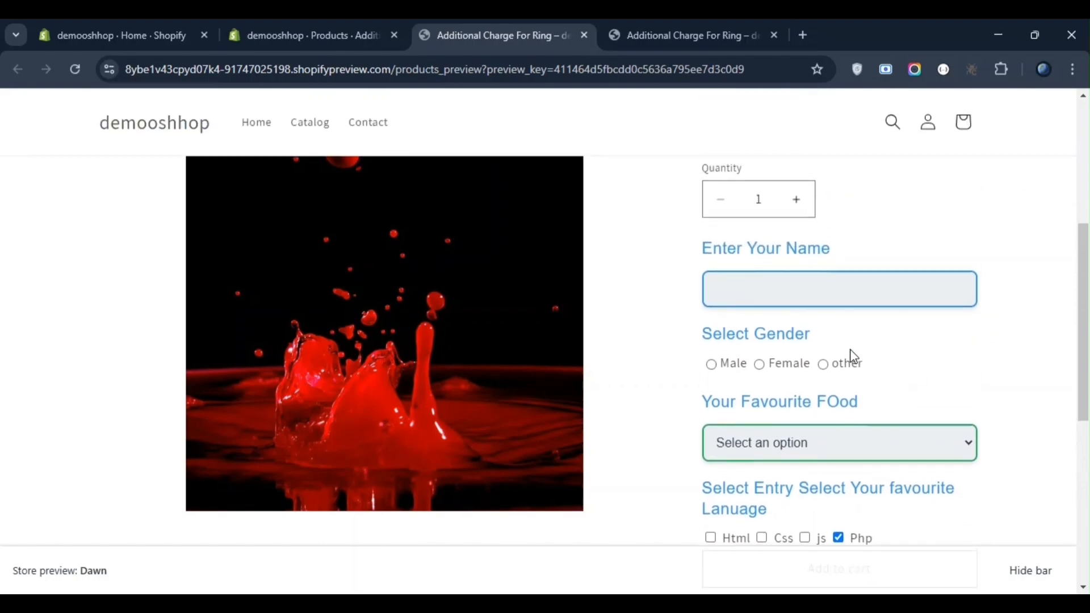
drag(971, 521, 913, 512)
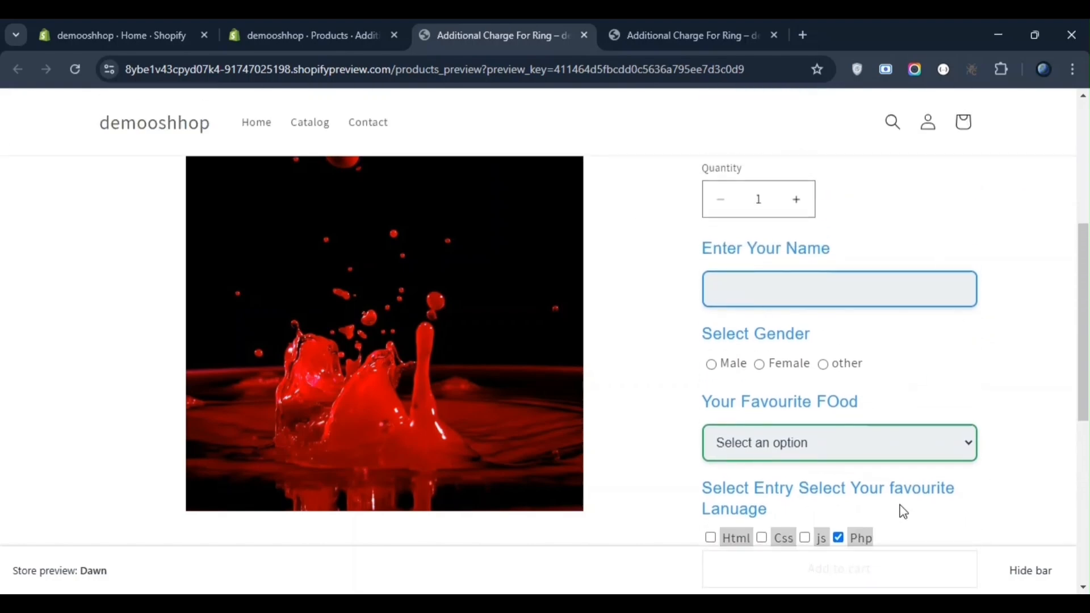
Compare the input type metaobject entries and their input_type numbers with the matching fields on the product preview.
click(374, 25)
click(122, 35)
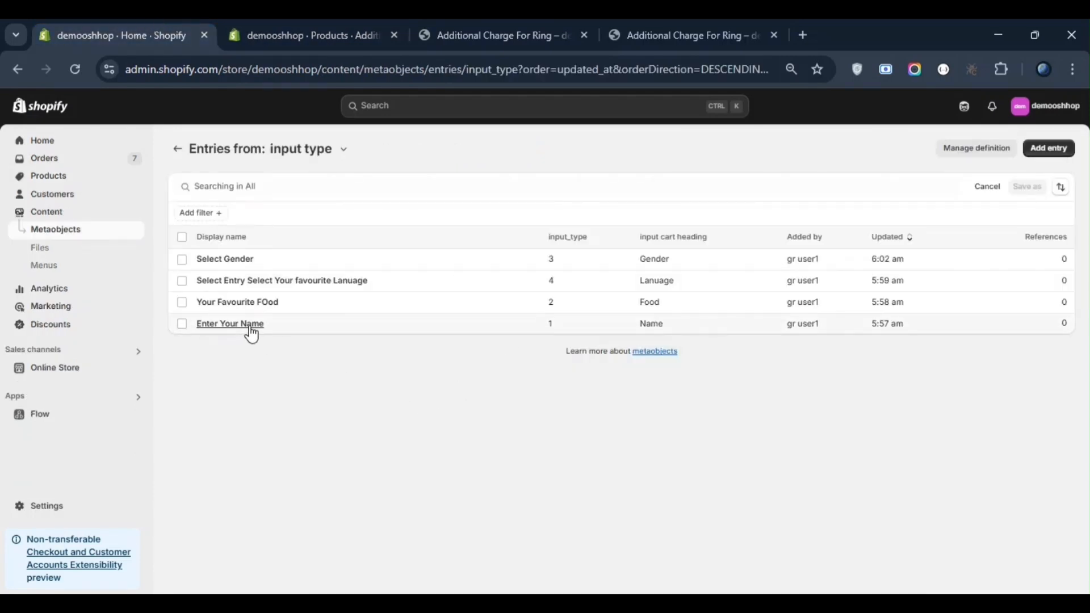
click(516, 27)
scroll(879, 395, down, 1)
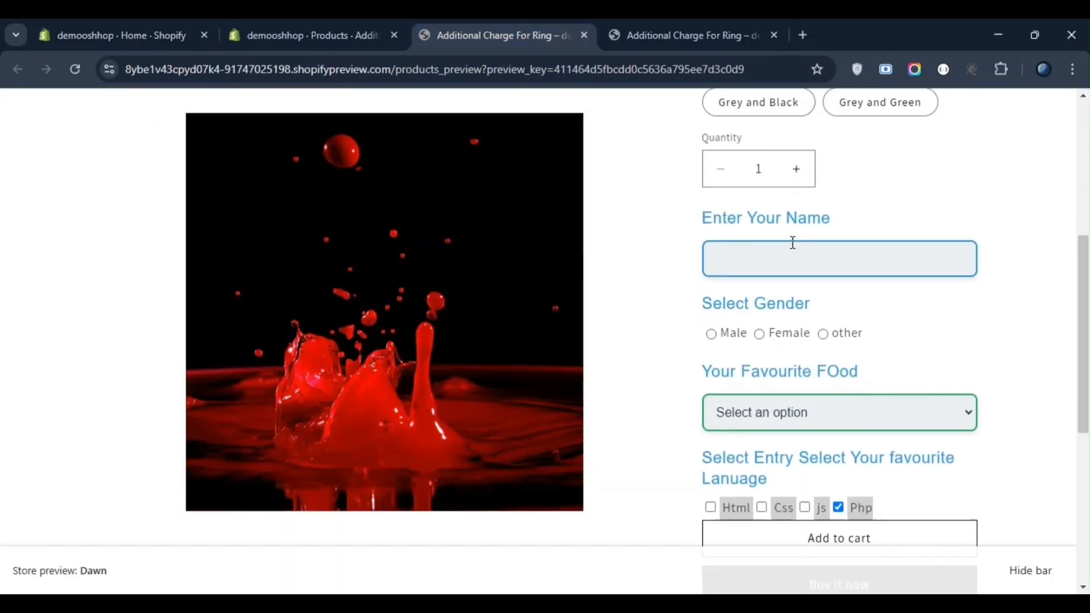
click(775, 260)
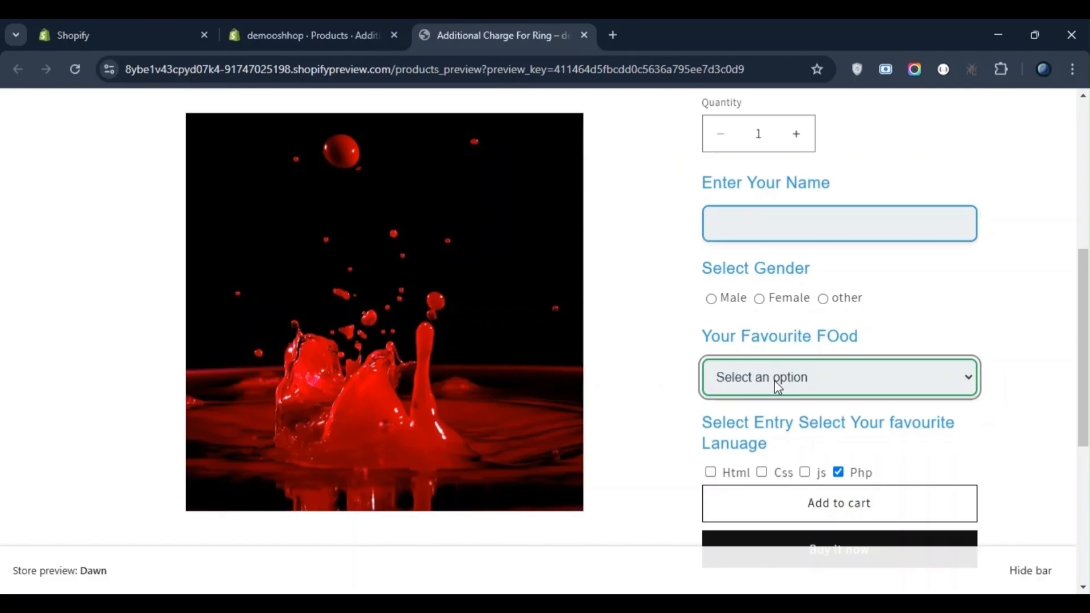
click(244, 26)
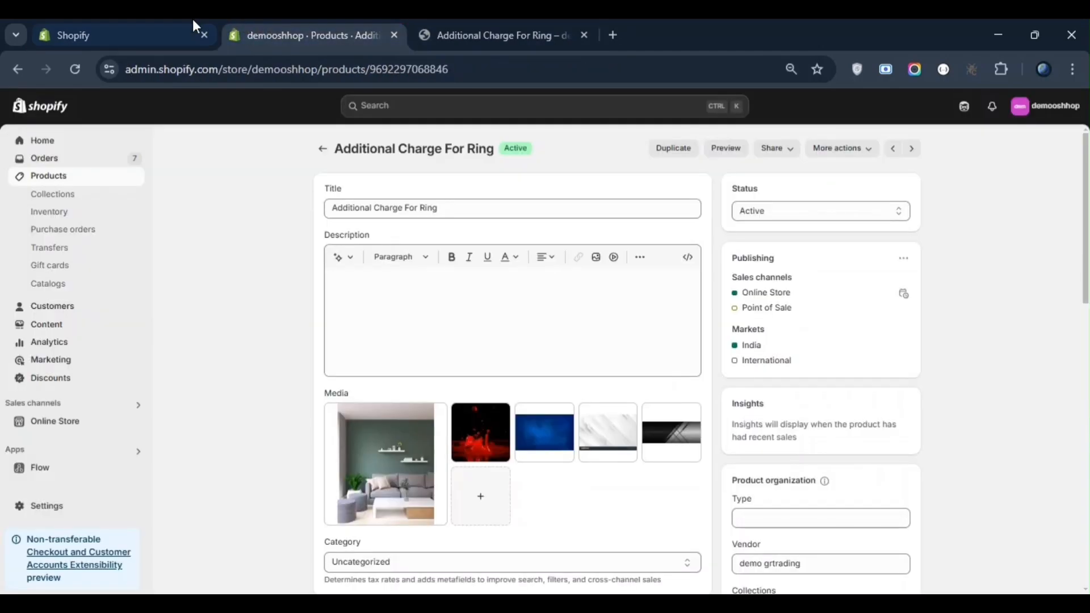
click(193, 25)
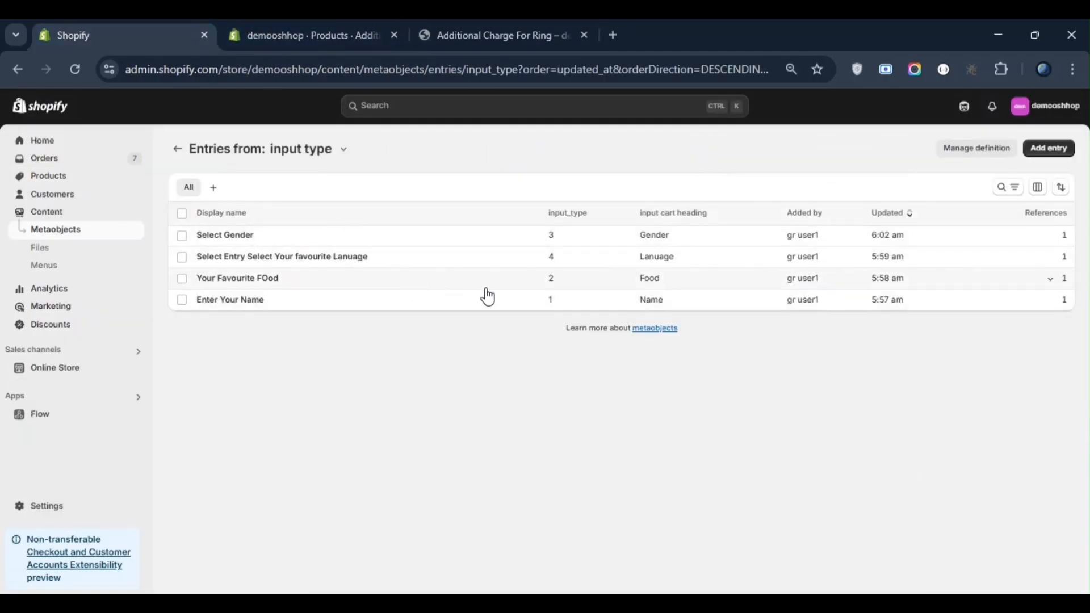
click(513, 23)
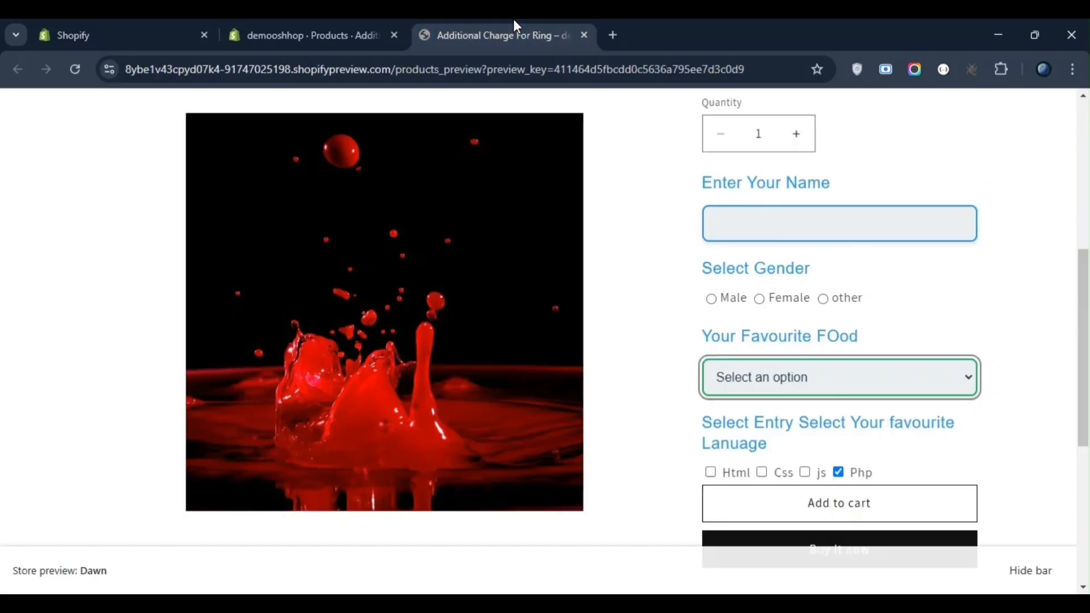
Select Female as gender, tick Html, Css and js as languages, and add the ring to the cart.
click(759, 272)
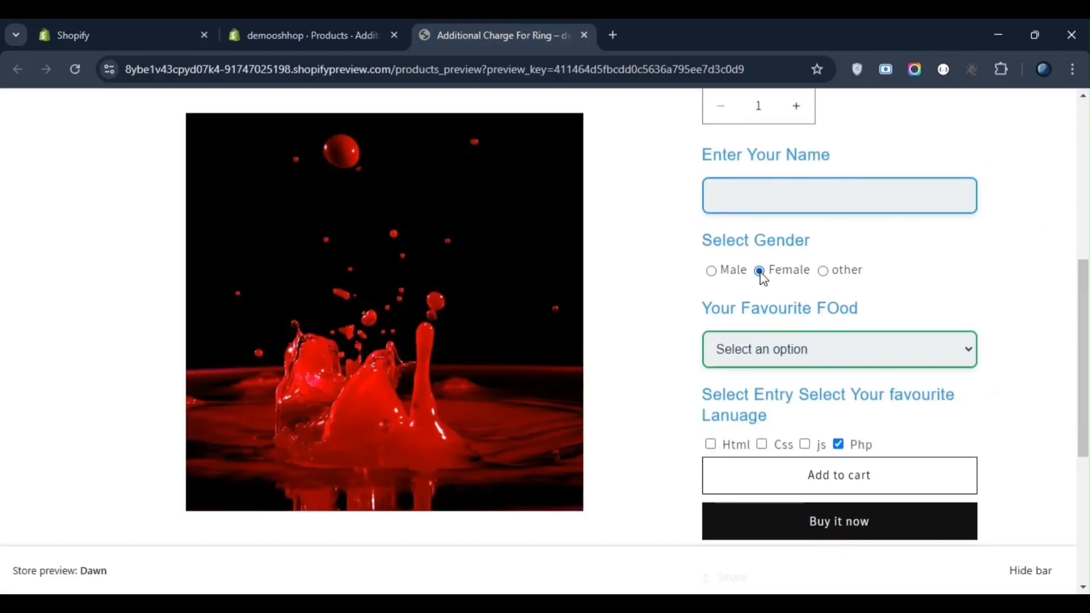
click(136, 23)
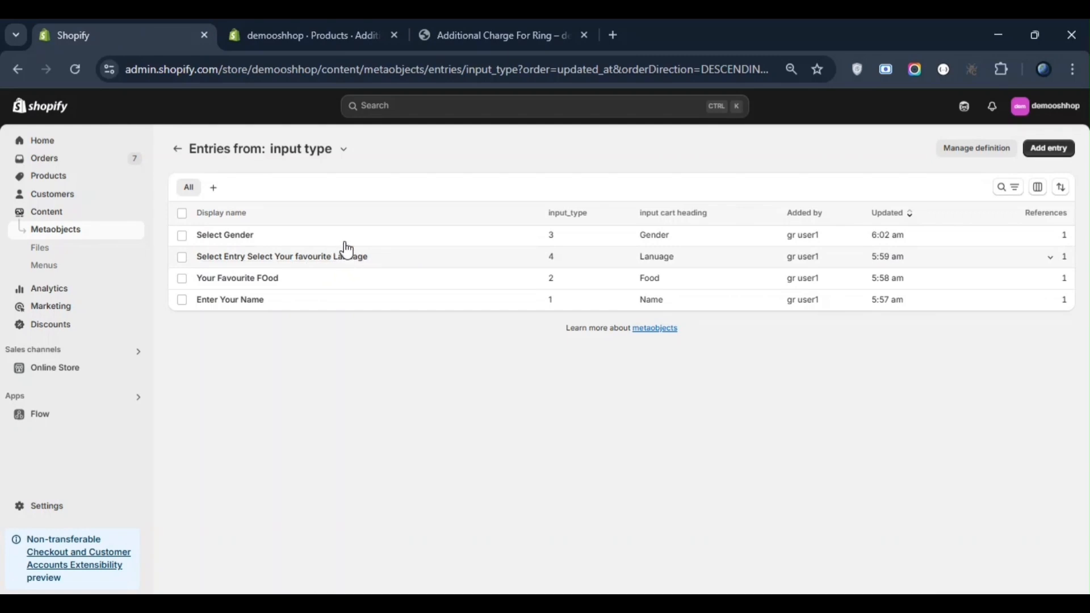
click(467, 22)
scroll(740, 325, down, 2)
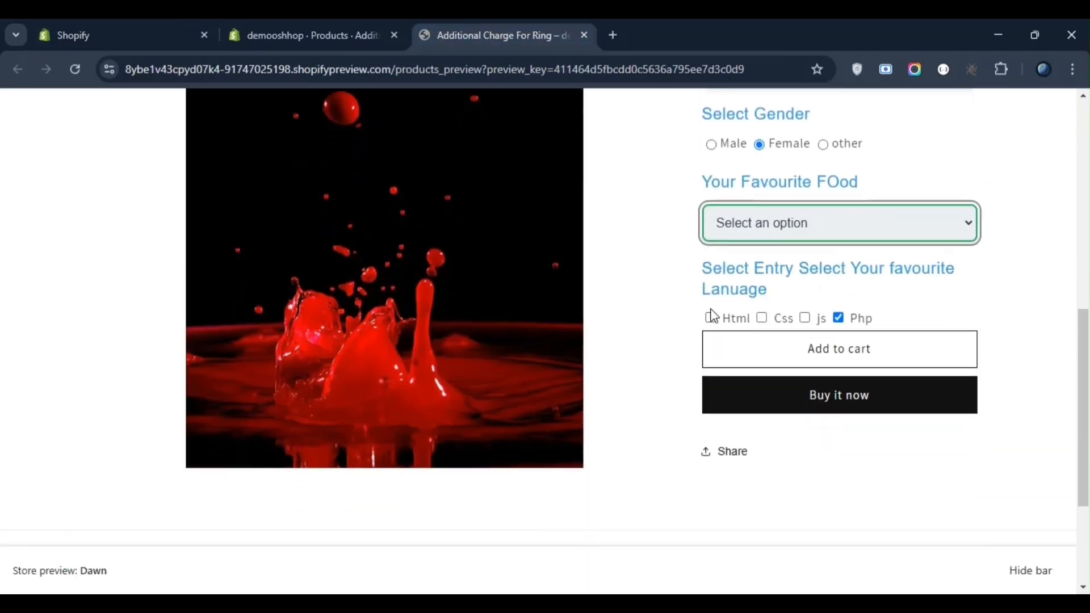
click(711, 317)
click(761, 318)
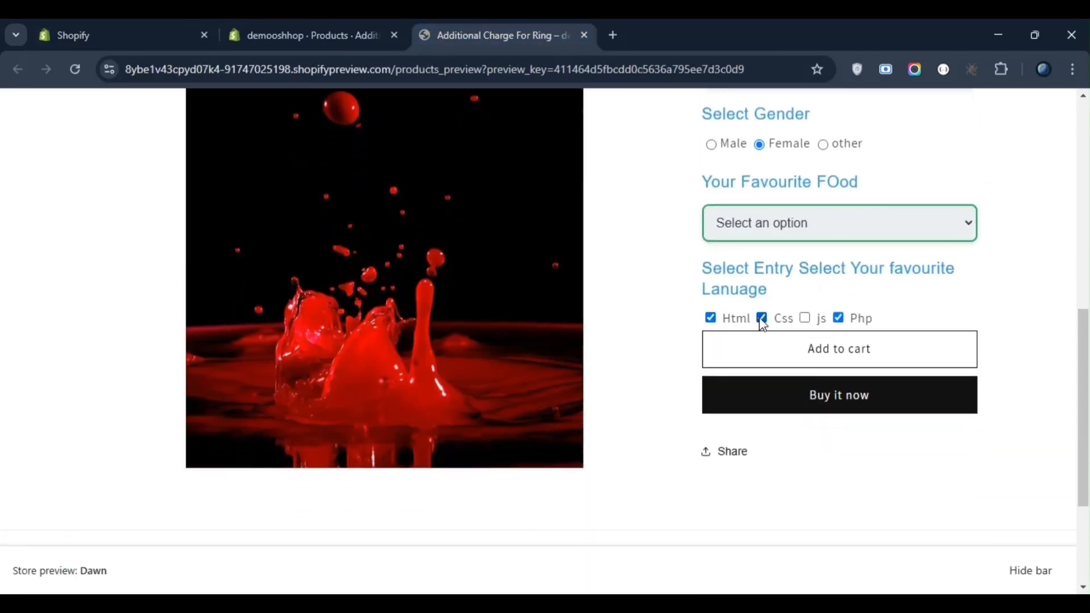
click(805, 317)
scroll(805, 321, up, 2)
click(827, 477)
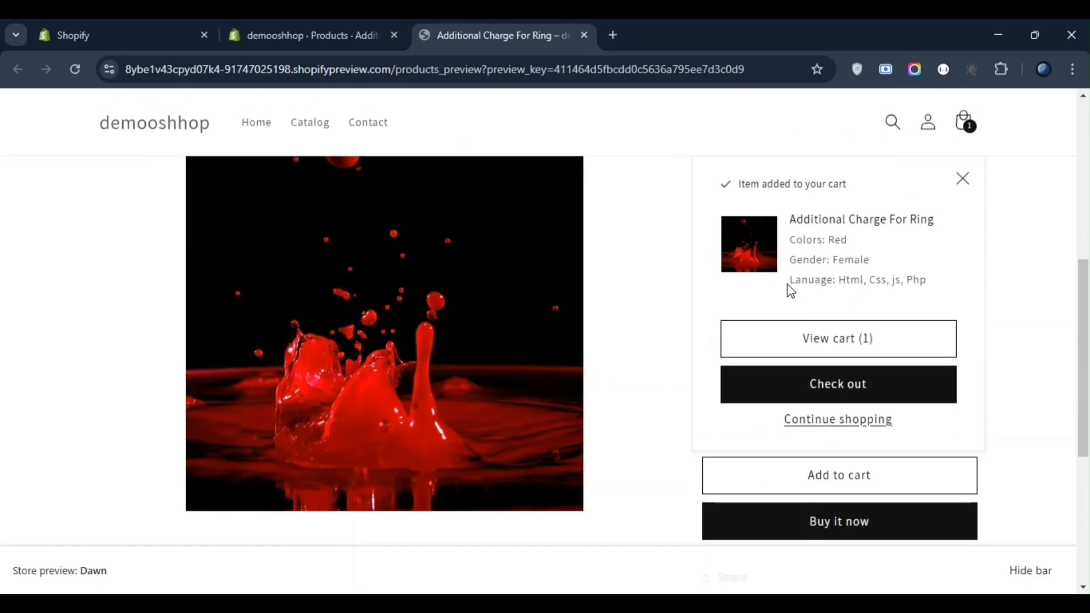
Examine the Lanuage heading and its selected values in the added-to-cart summary.
drag(789, 284, 937, 287)
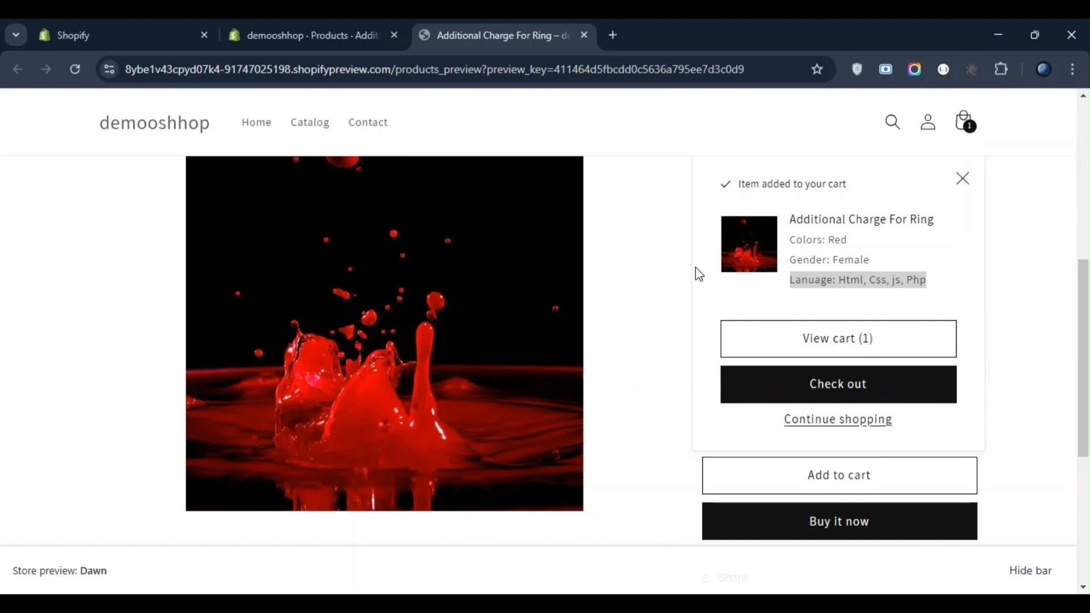
click(727, 277)
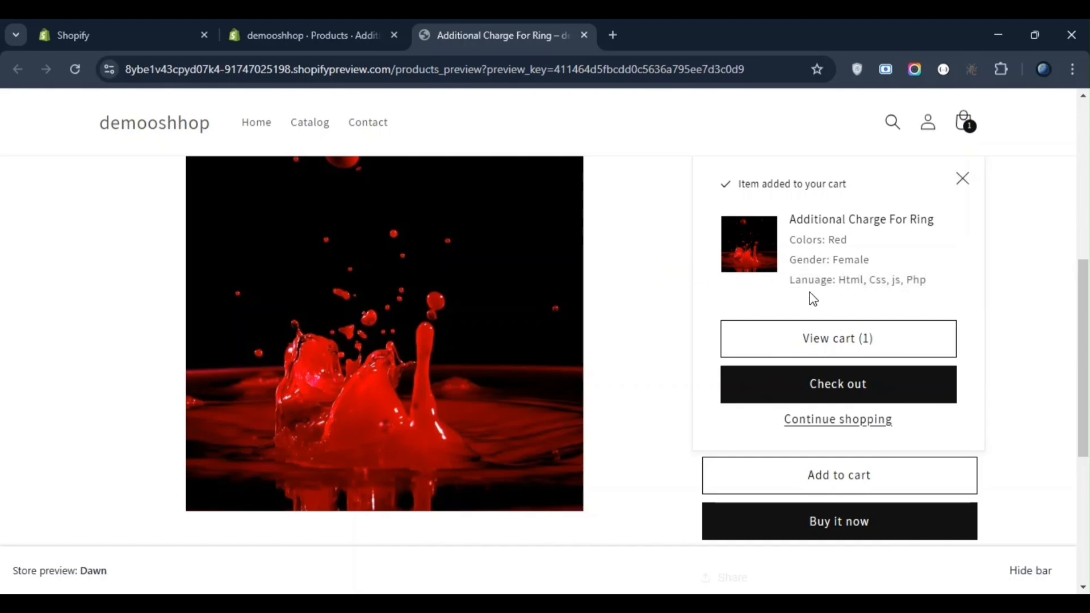
double_click(800, 278)
triple_click(799, 278)
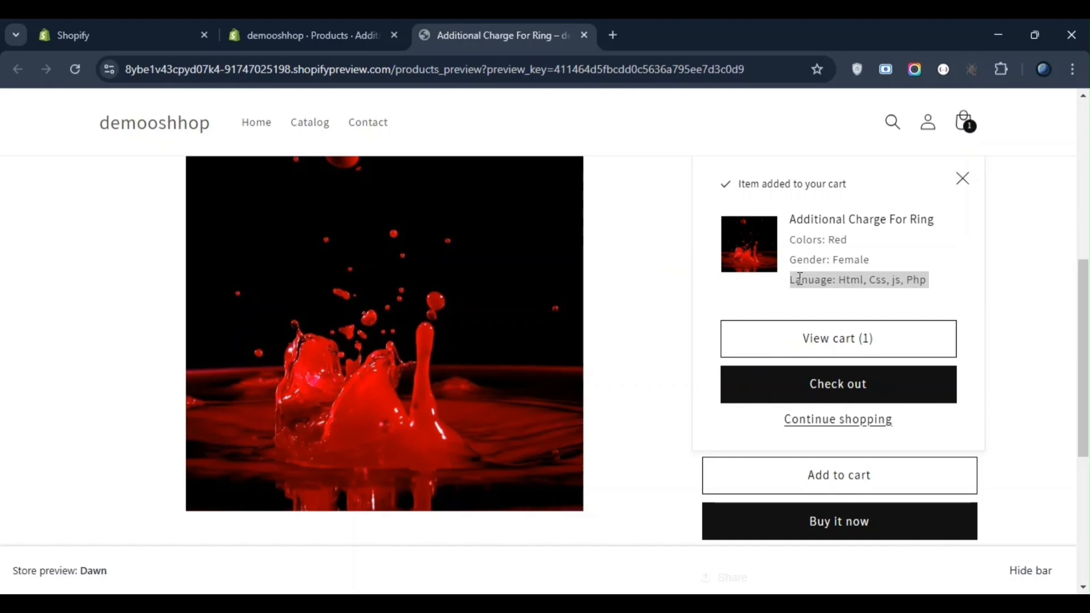
double_click(800, 278)
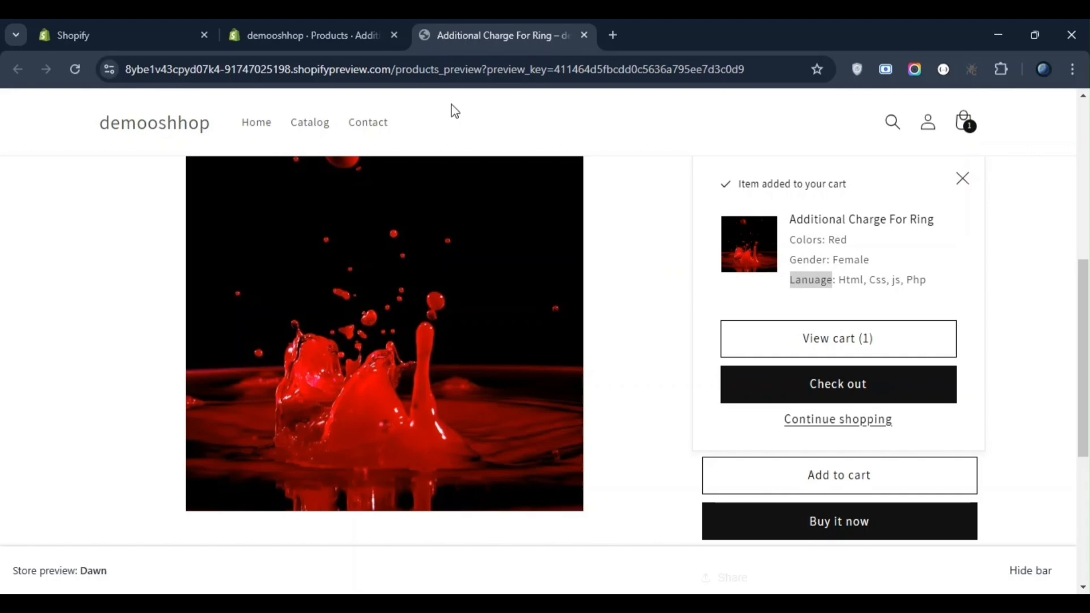
Add an input type entry with heading "enter your taste", input_type 1 and cart heading "taste", save it, and return to the entries.
click(301, 25)
click(162, 25)
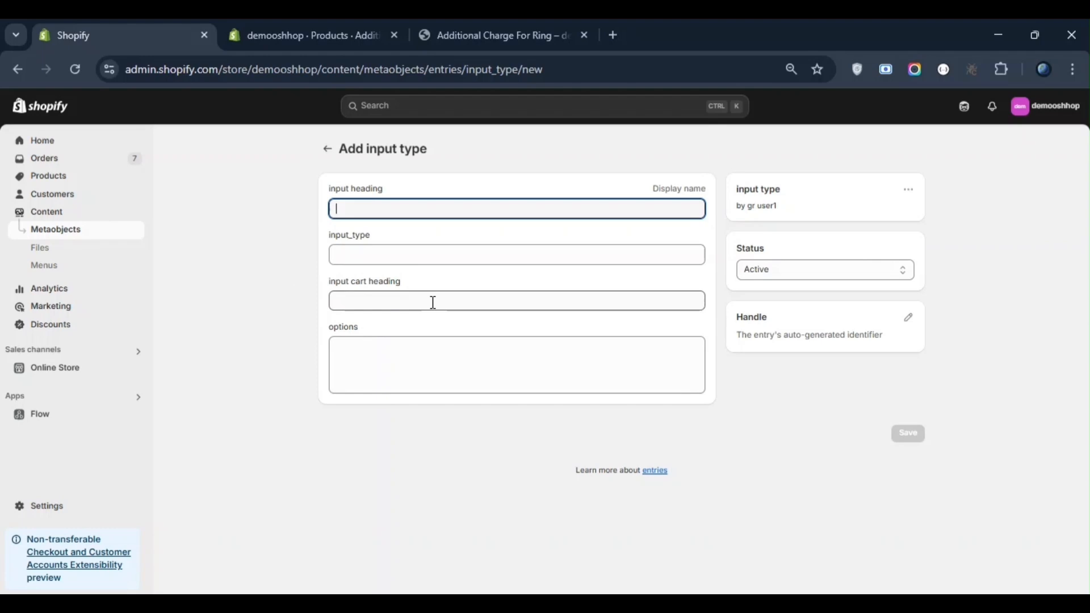
text(enter your taste)
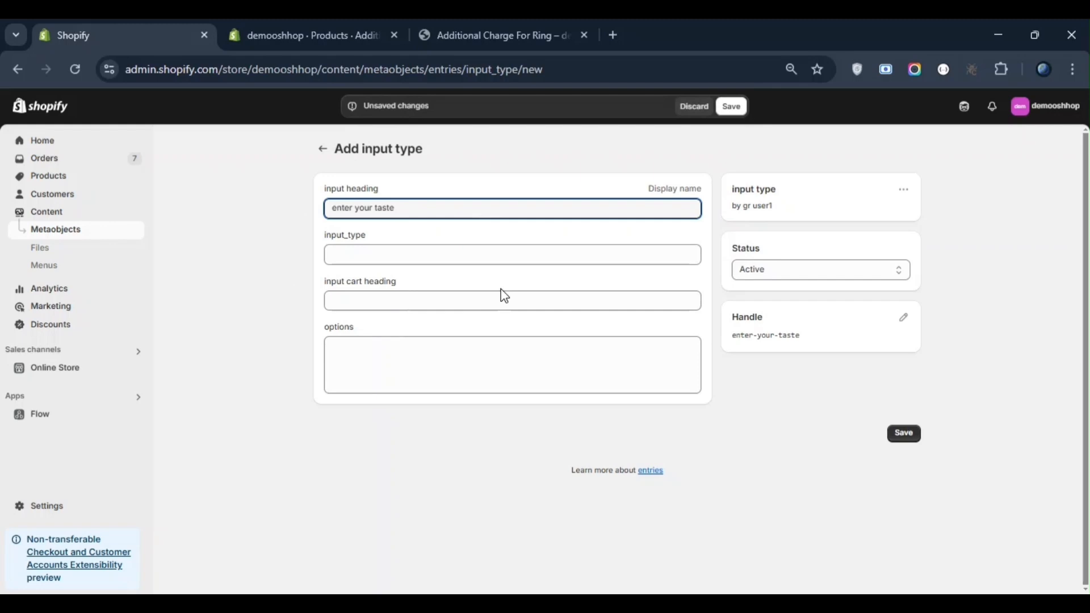
click(446, 253)
click(417, 308)
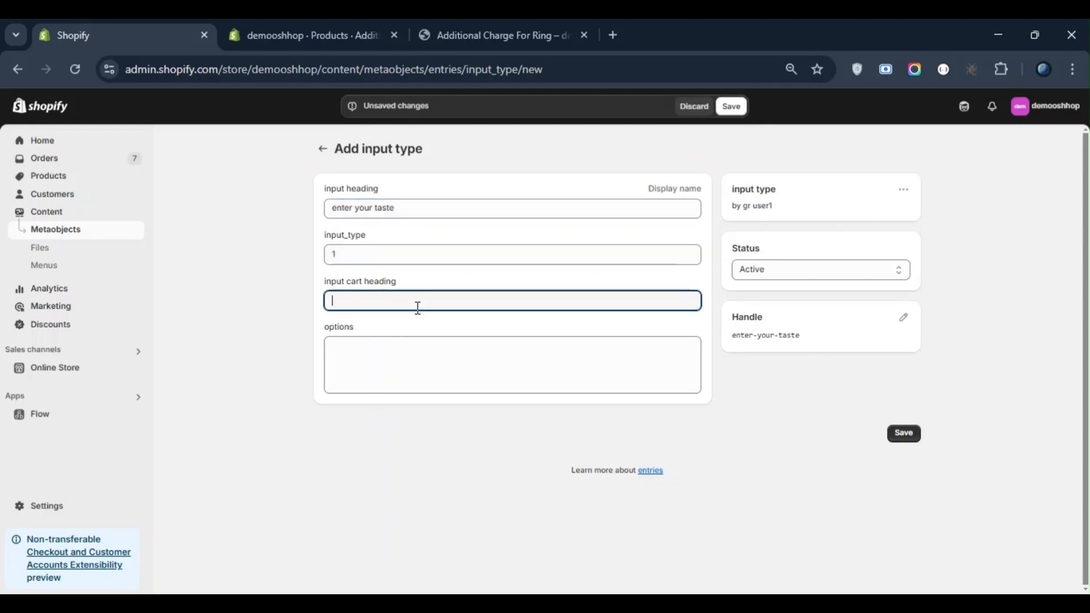
key(Tab)
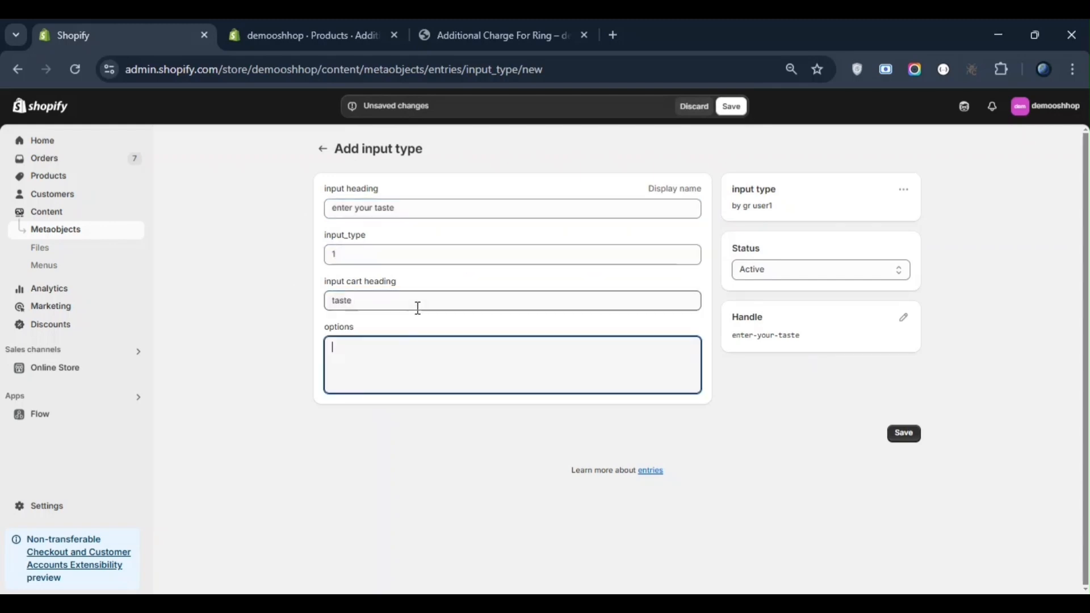
drag(374, 247, 306, 257)
click(906, 435)
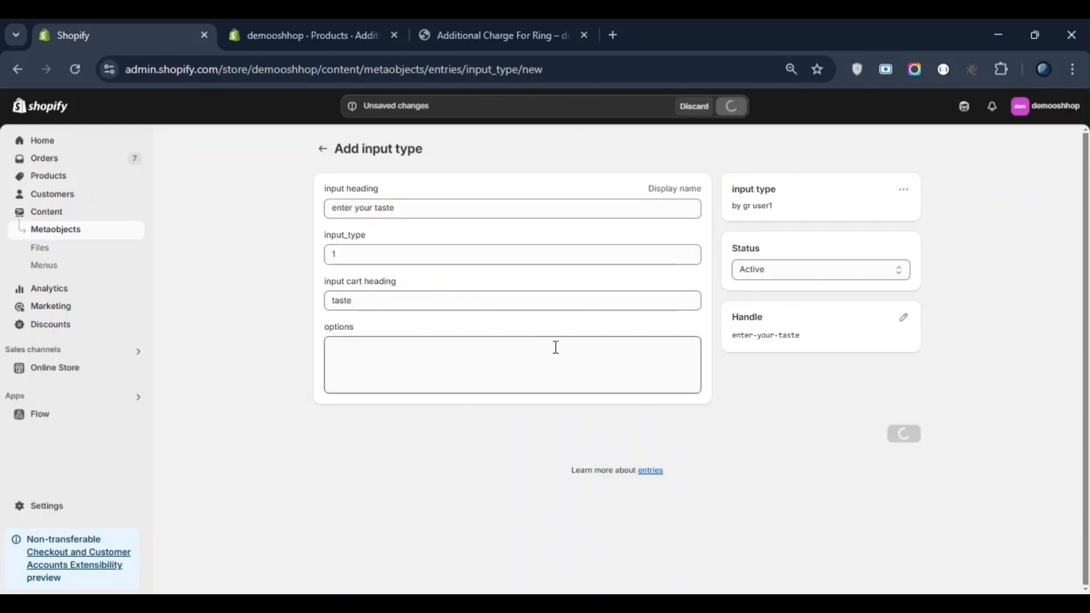
click(322, 148)
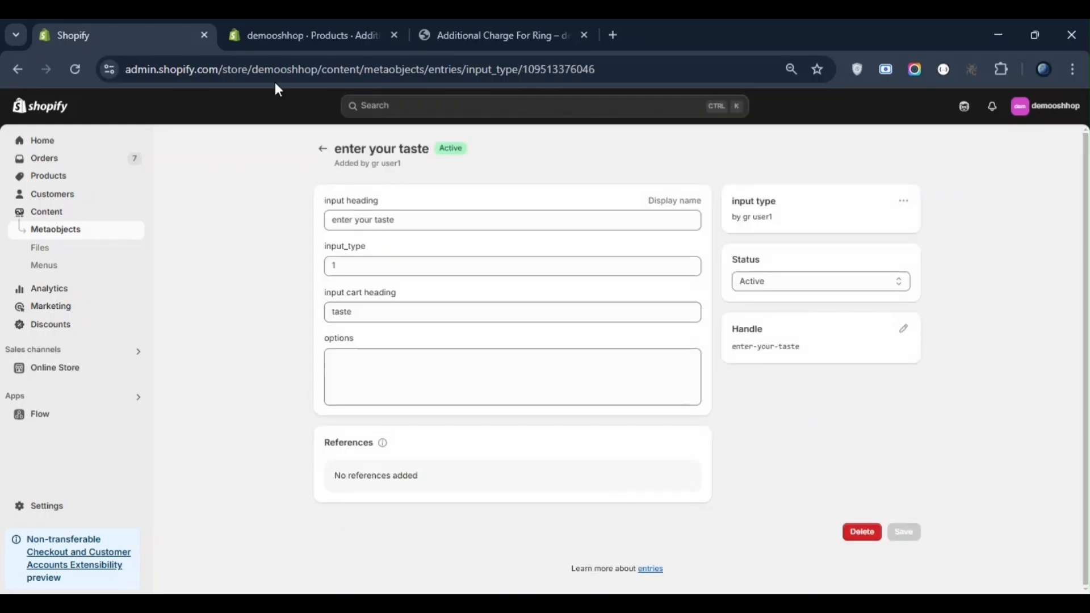
Add and save an input type entry with heading "select your class", input_type 2, cart heading "class" and options including 5th | 6th.
click(1044, 149)
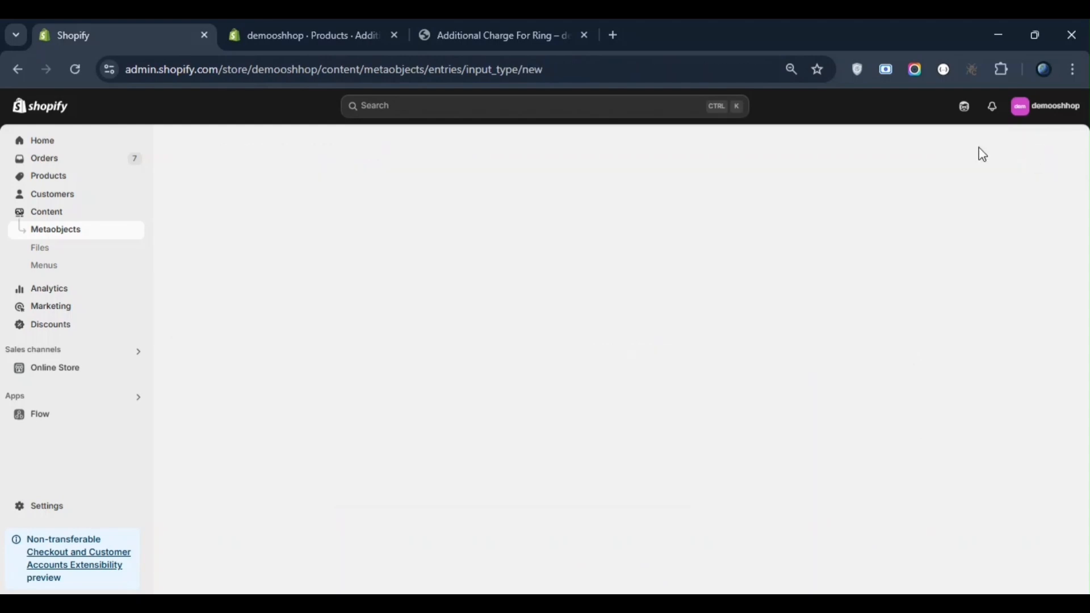
click(386, 203)
text(select)
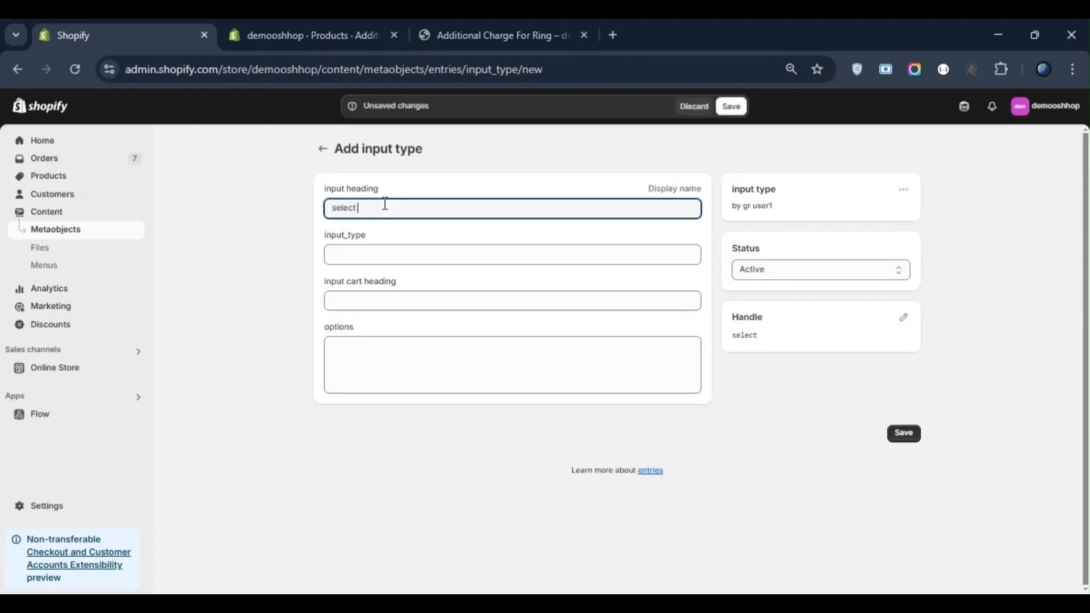
text( your class)
click(346, 250)
text(2)
click(382, 309)
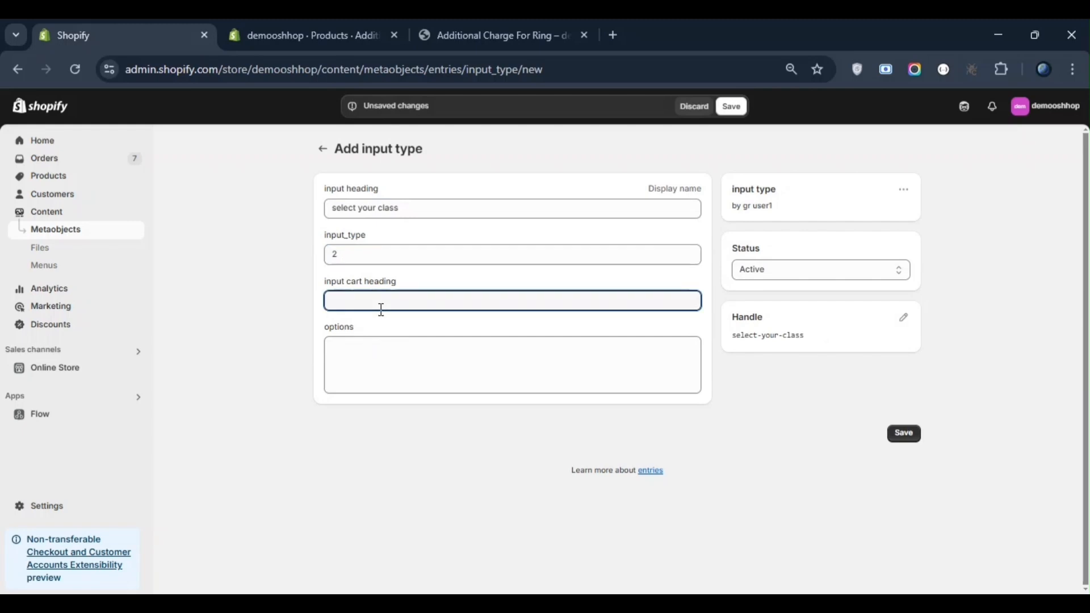
text(class)
key(Tab)
text(5th)
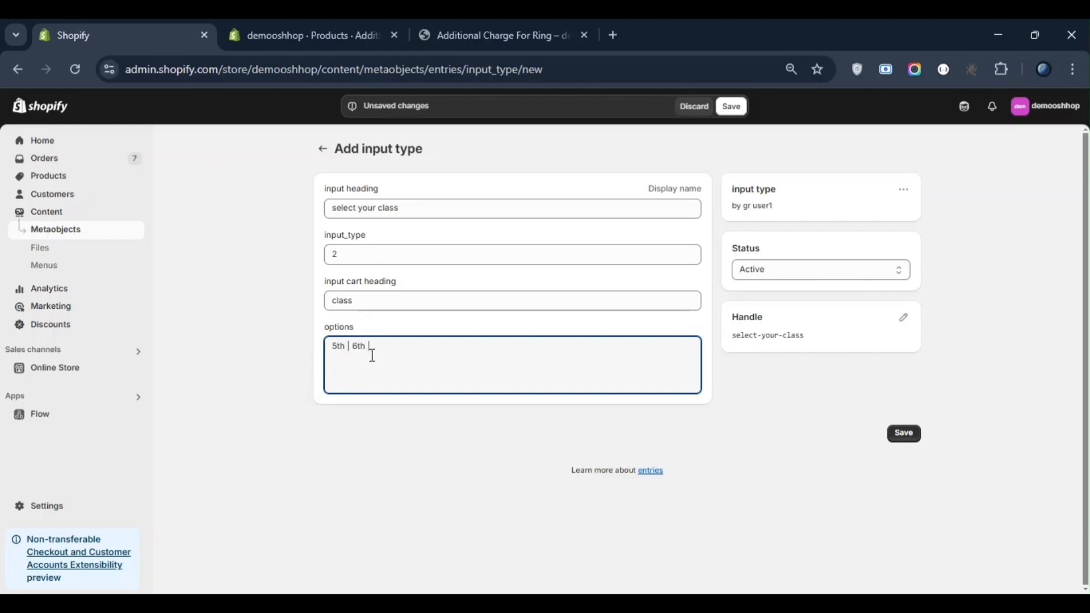
click(903, 433)
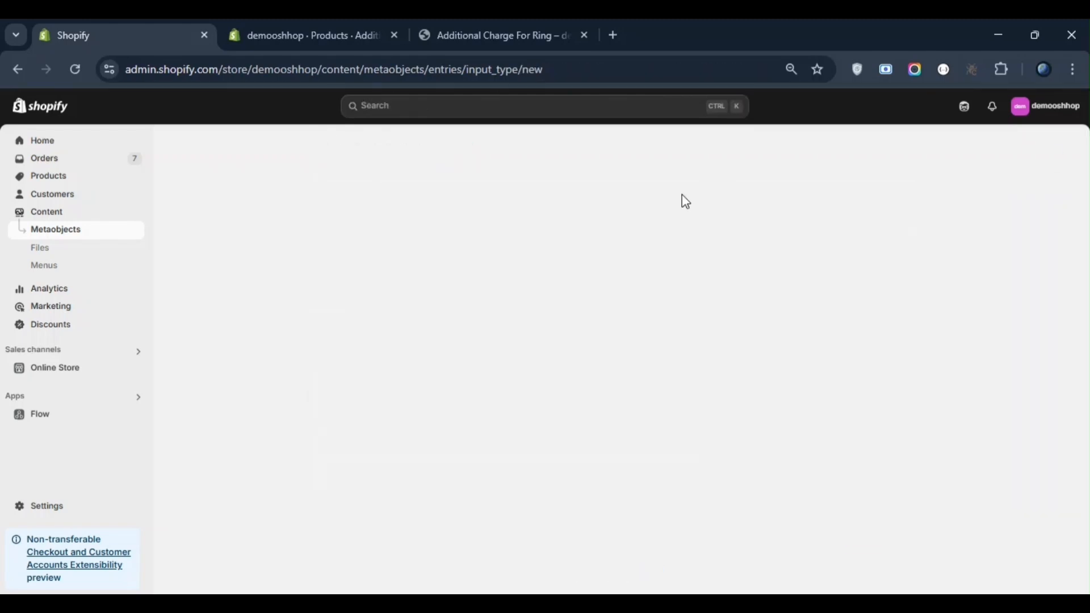
Add and save an input type entry "select your gender" with input_type 3, cart heading "gender" and options male | female | other, then return to the entries.
click(417, 213)
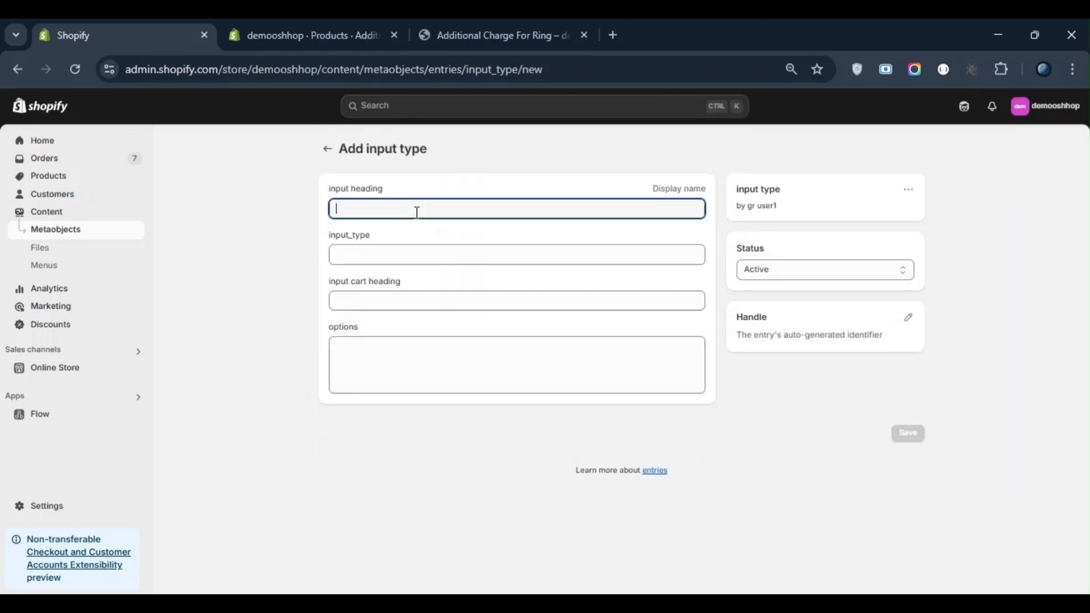
text(select)
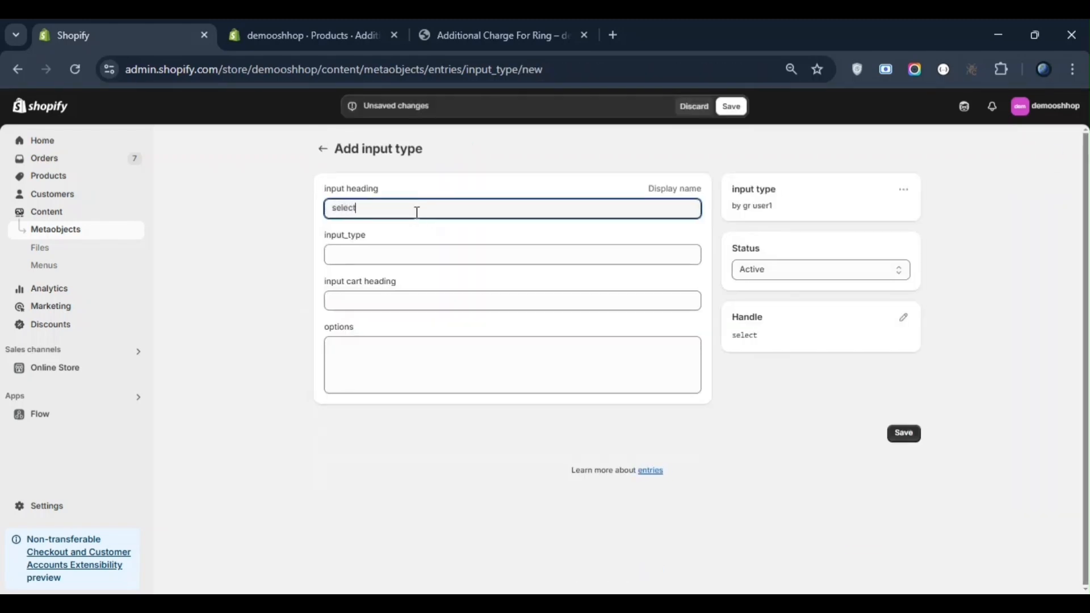
text( your gender)
click(394, 254)
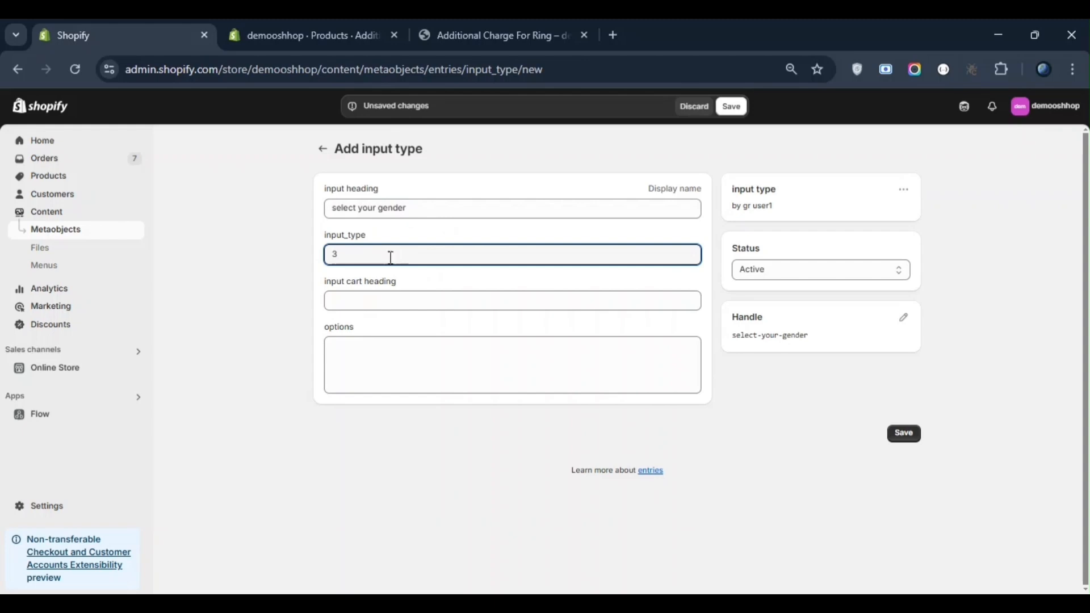
click(380, 295)
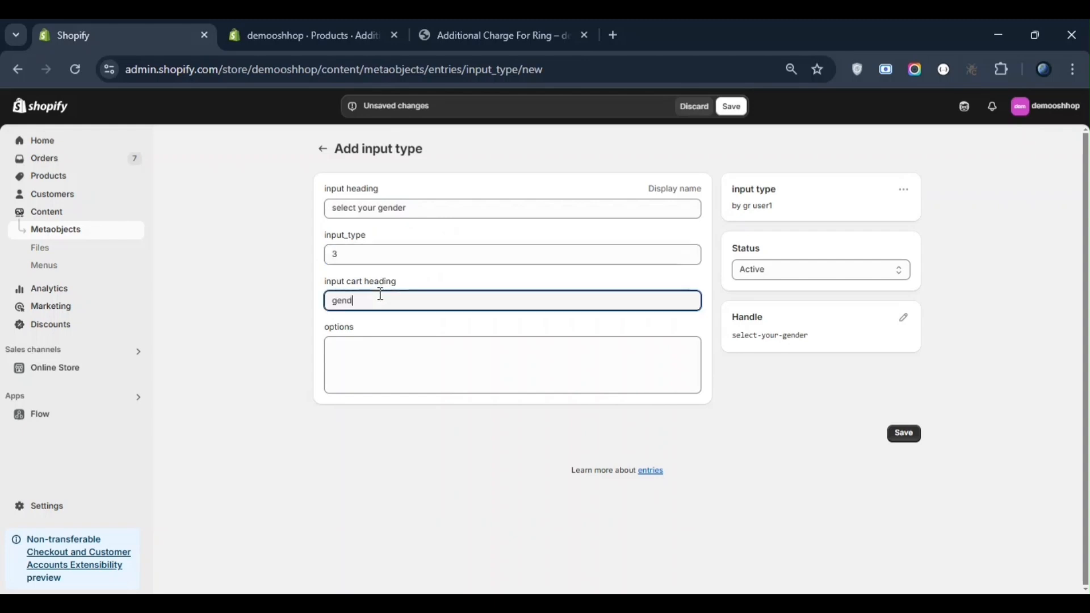
click(393, 344)
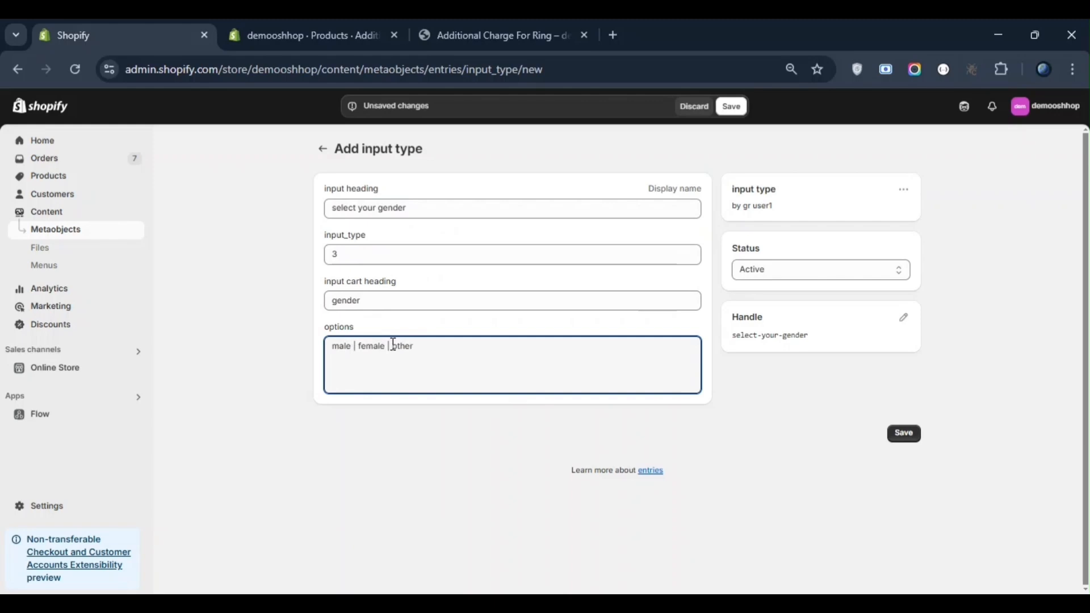
click(905, 434)
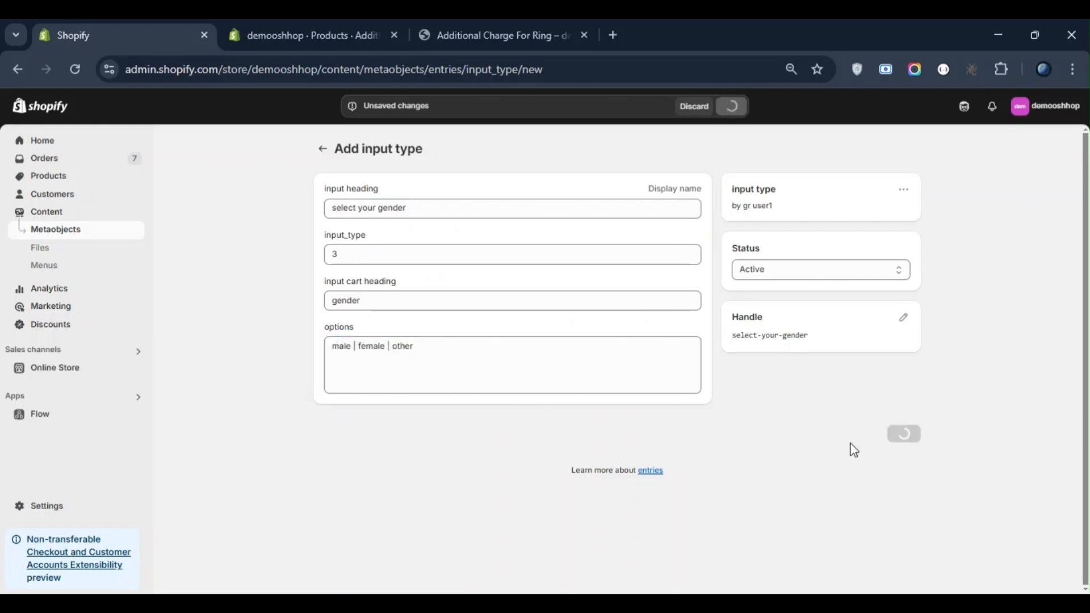
click(322, 149)
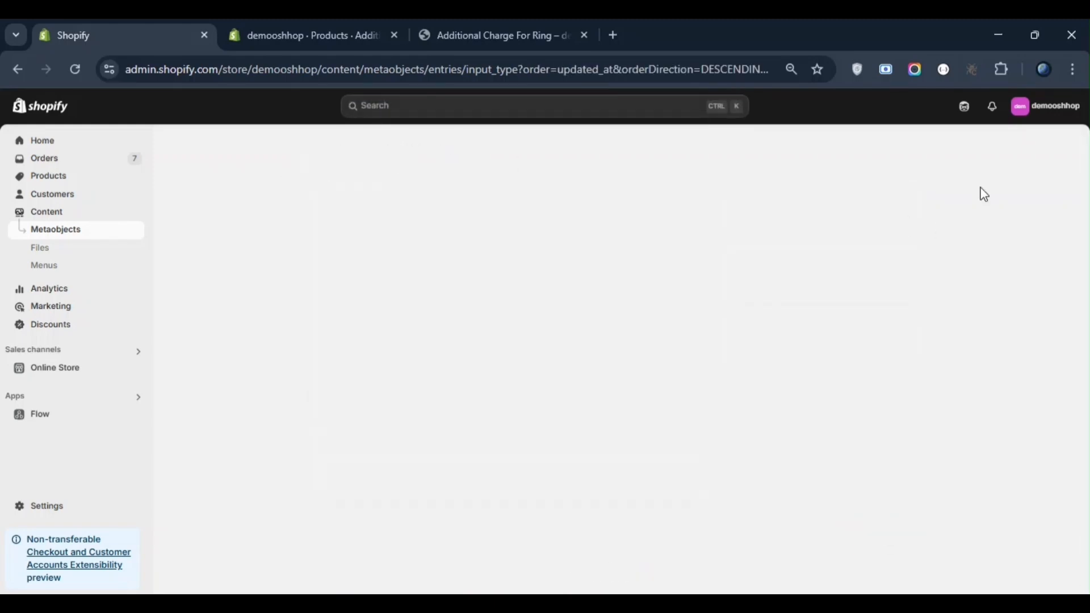
Add and save an input type entry "select your design" with input_type 4, cart heading "design" and options red | blue | black, then return to the entries.
click(1049, 149)
click(417, 211)
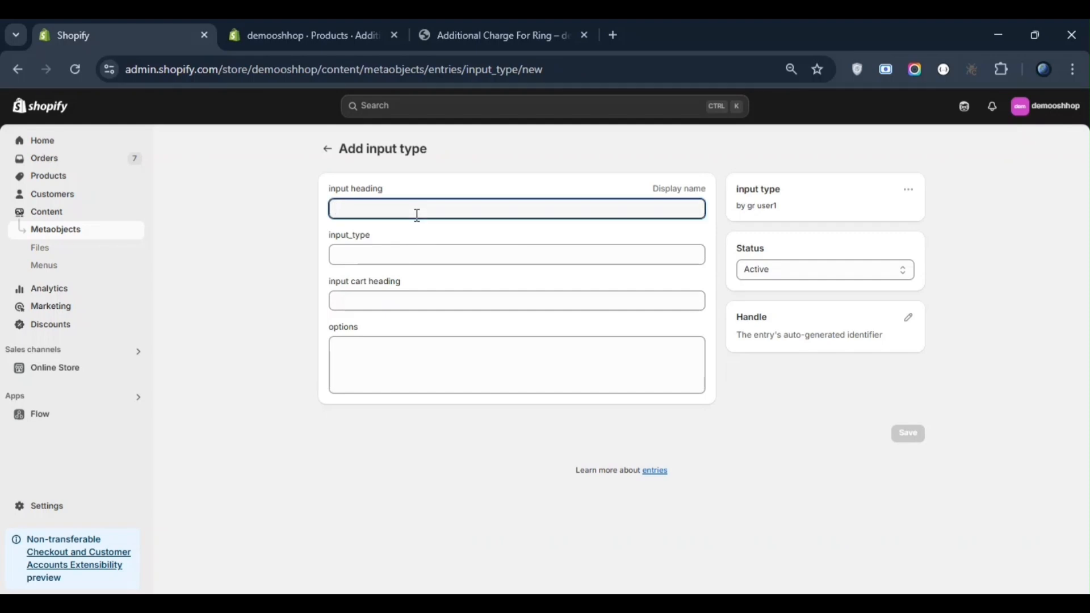
text(select your s)
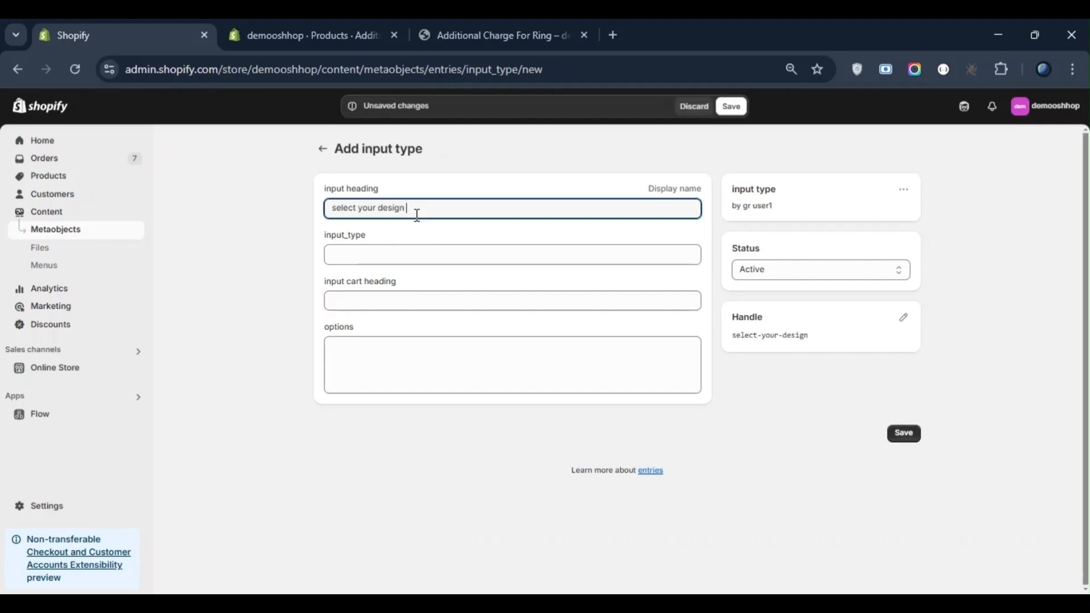
key(Tab)
key(Tab)
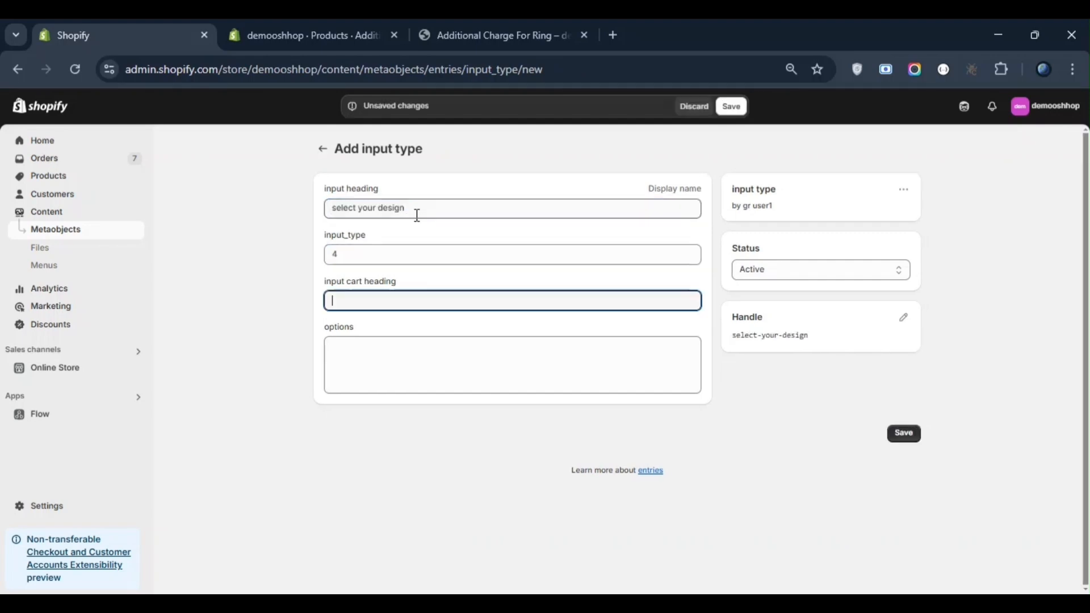
key(Tab)
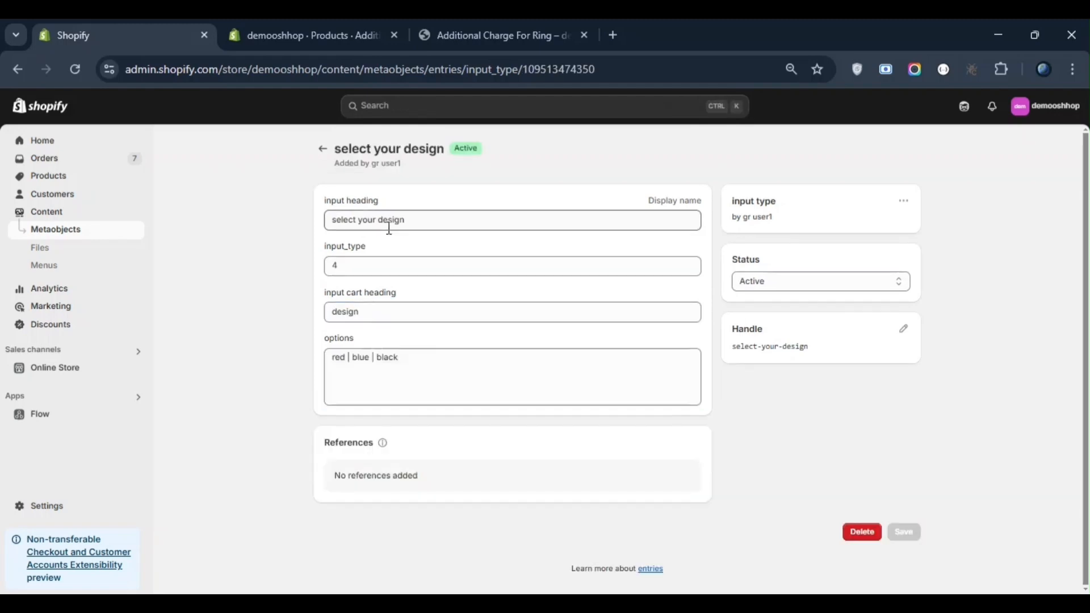
click(322, 150)
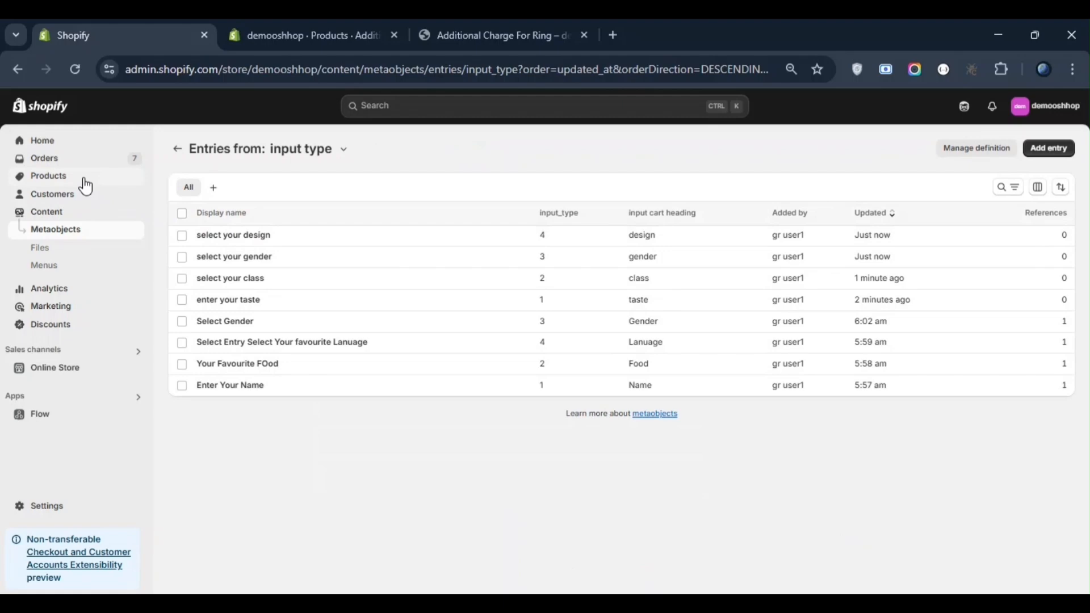
Open the Amience Analog White Dial Gold Strap Watch product and go to its product metafields.
click(313, 35)
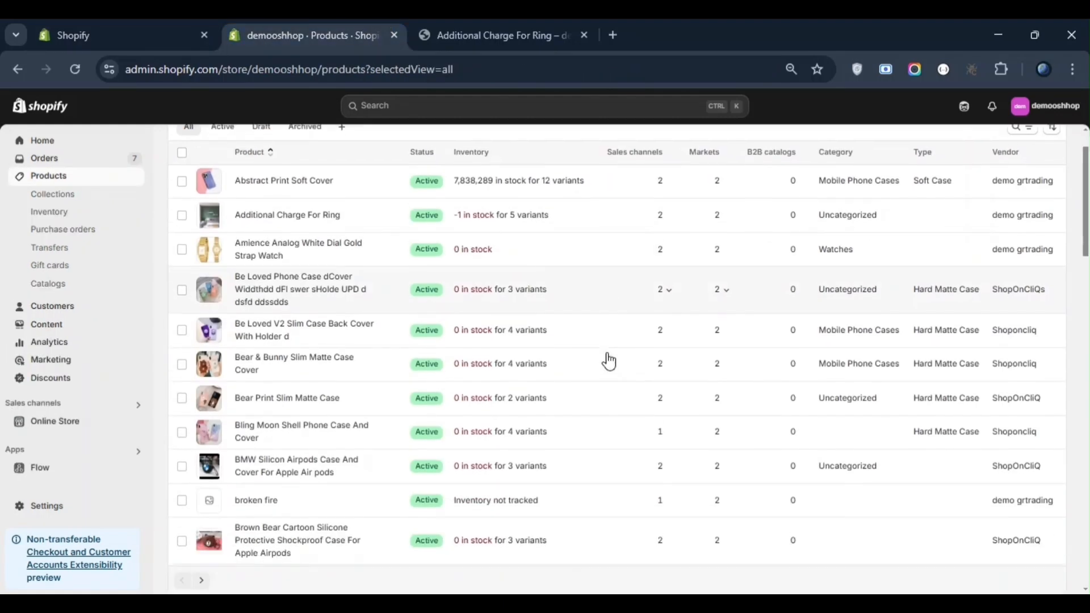
scroll(610, 361, down, 1)
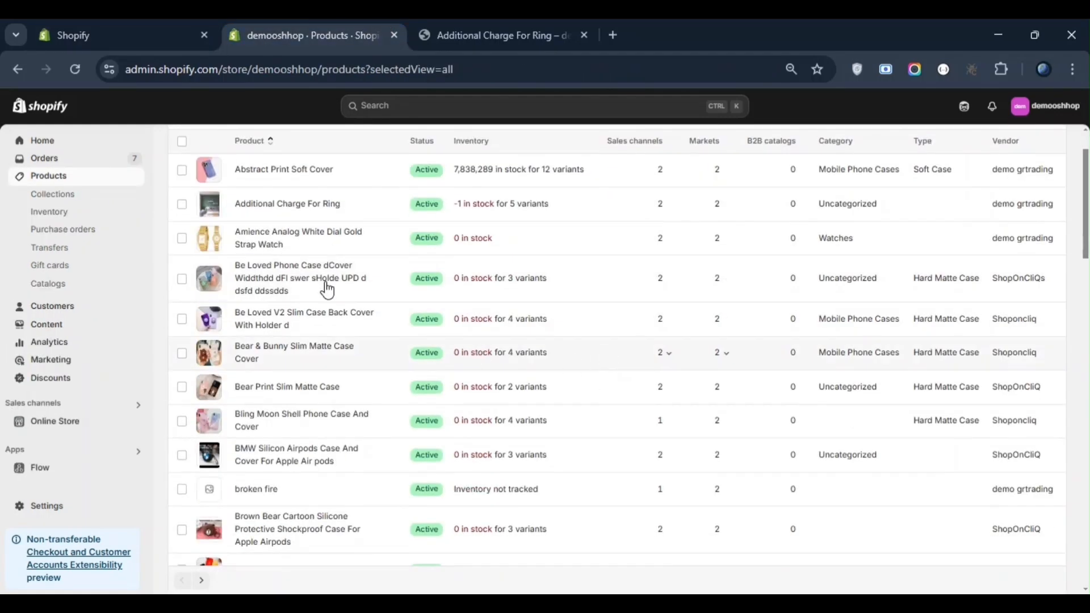
click(272, 233)
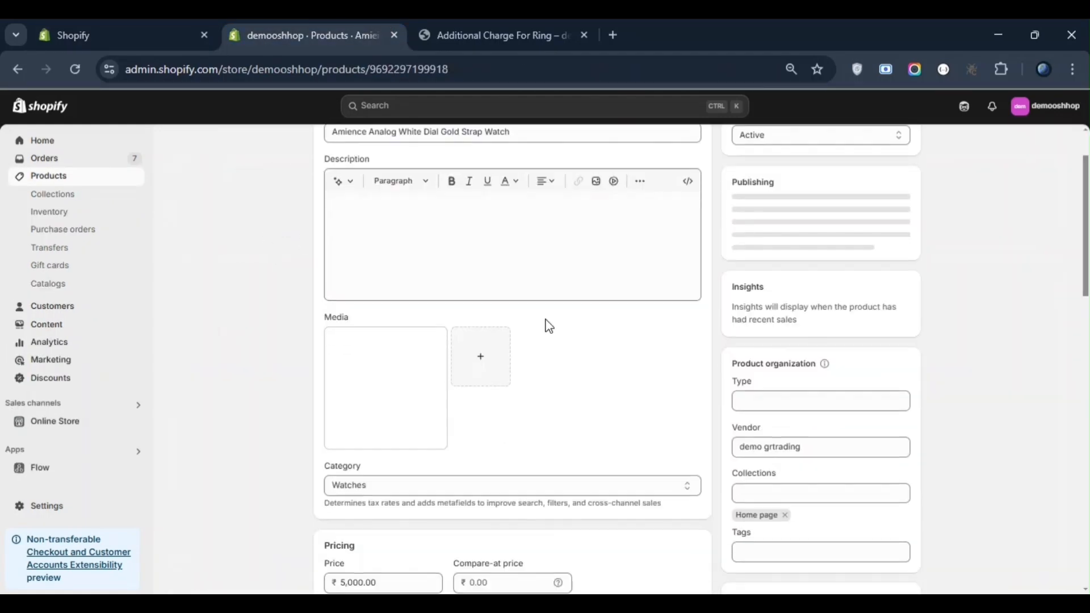
scroll(547, 324, down, 5)
scroll(548, 325, down, 10)
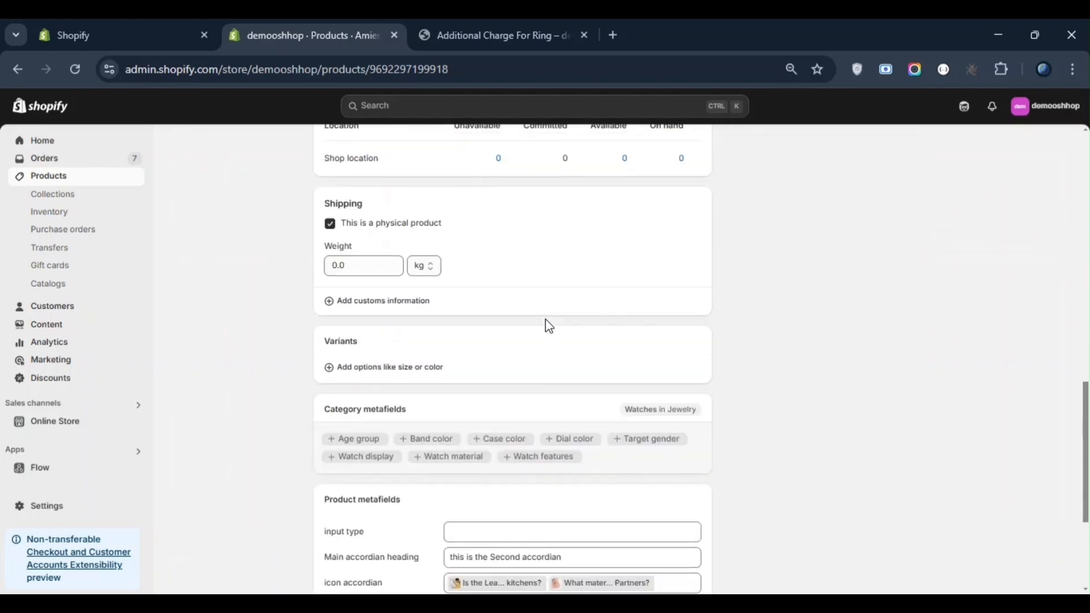
scroll(548, 325, down, 1)
Assign enter your taste, select your class, select your gender and select your design to the watch's input type metafield and save the product.
click(469, 384)
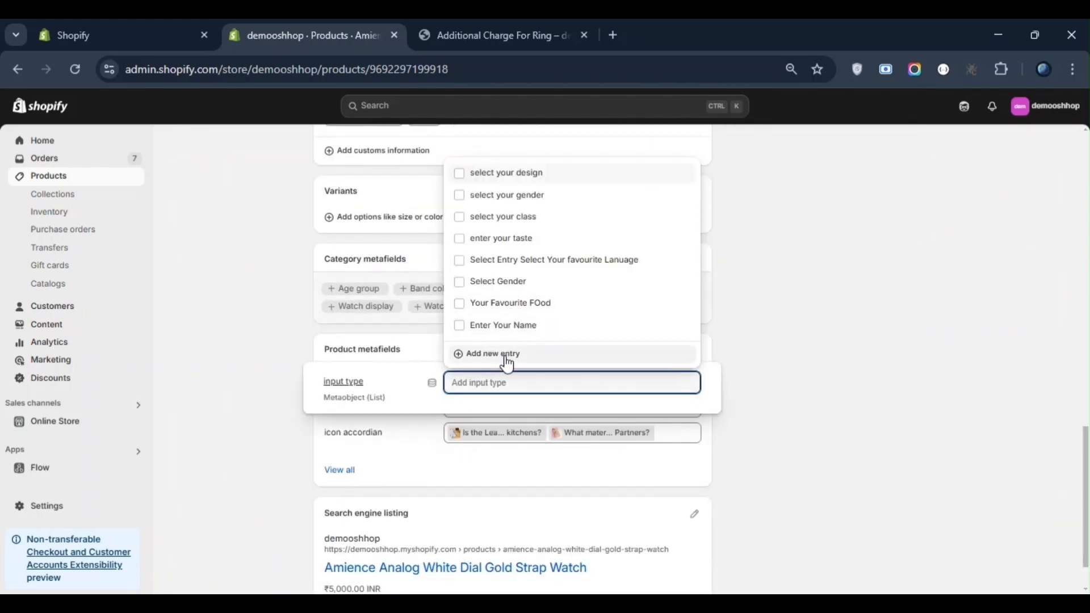
click(499, 238)
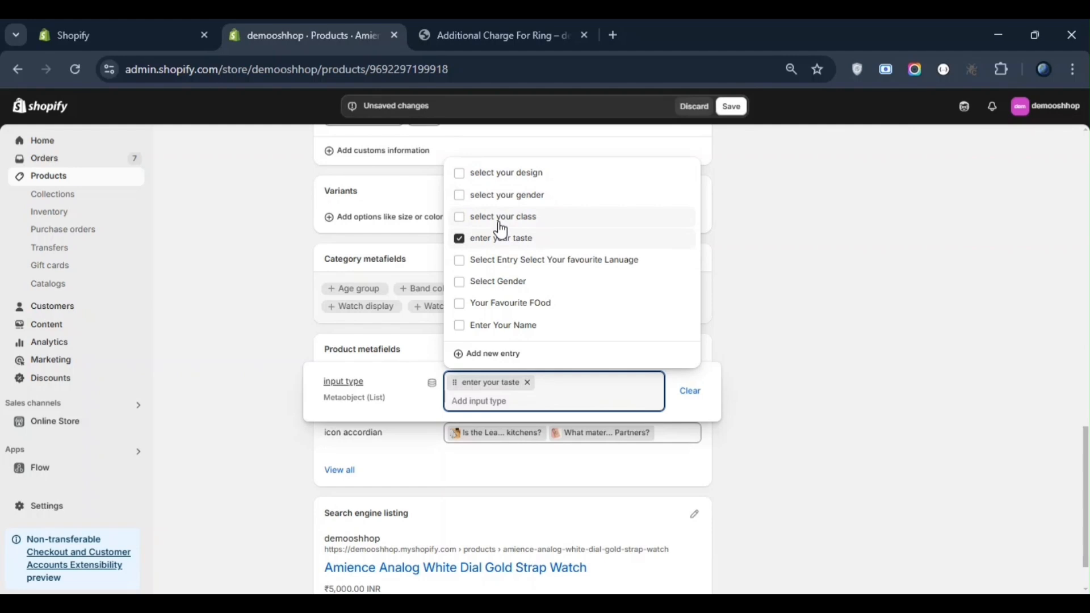
click(502, 225)
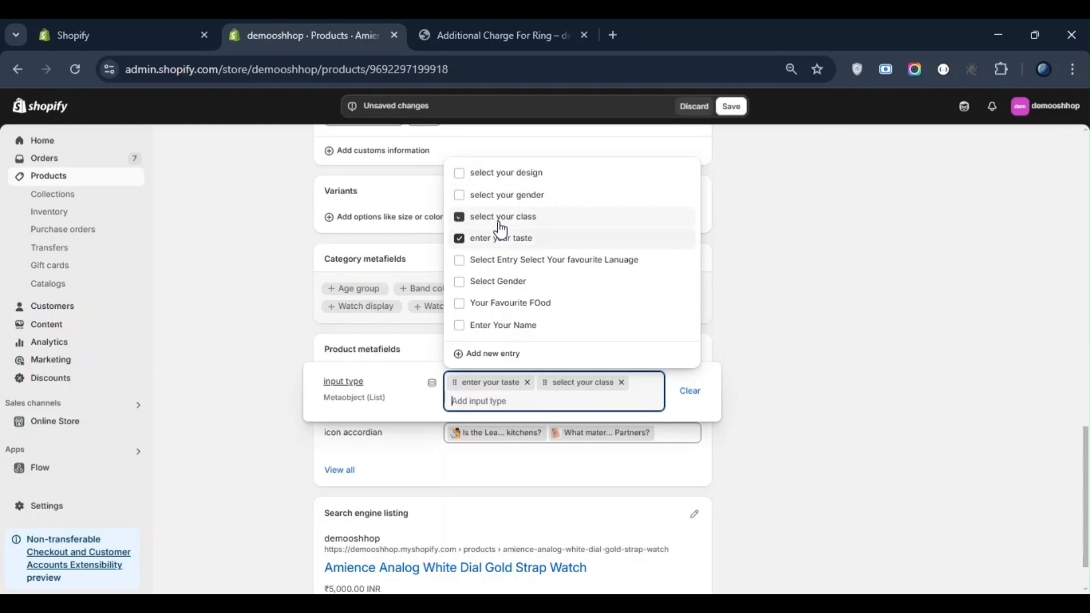
click(520, 199)
click(522, 182)
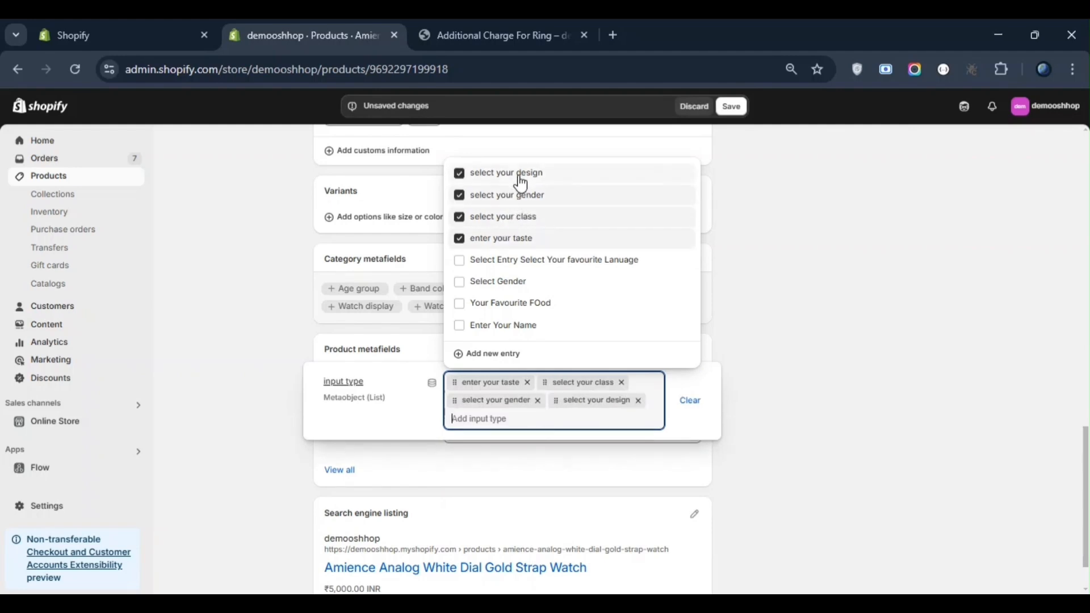
click(768, 175)
click(727, 106)
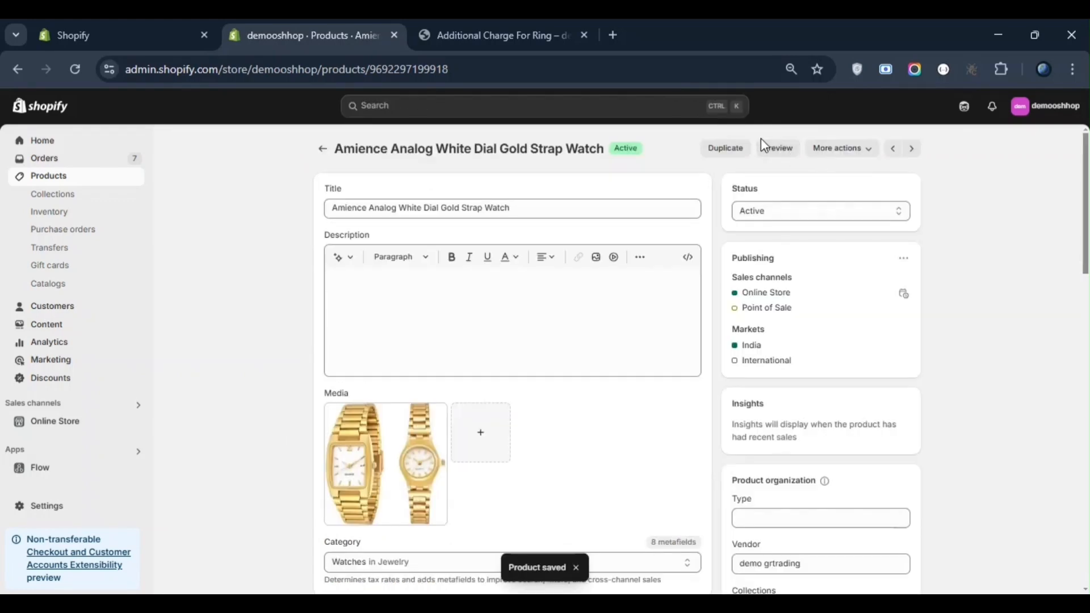
Preview the watch product and examine its taste, class, gender and design input fields.
click(777, 146)
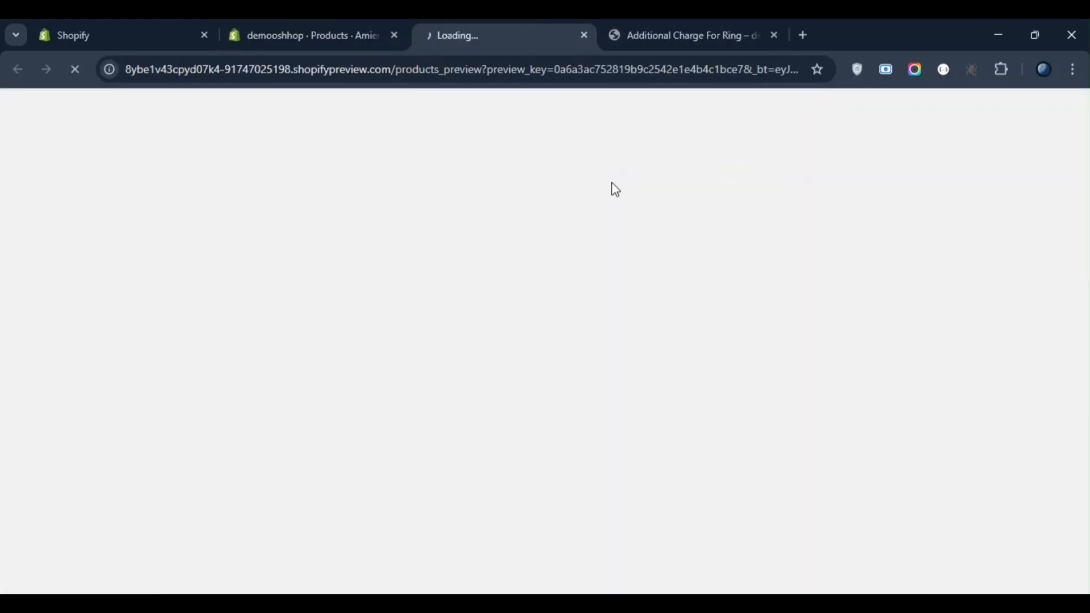
scroll(614, 189, down, 5)
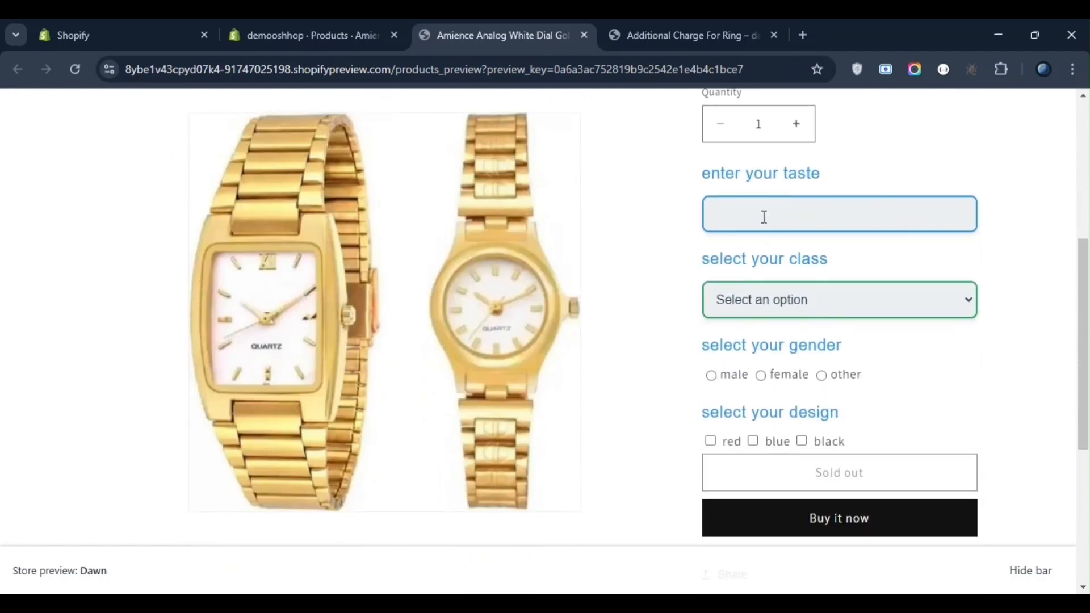
click(764, 216)
click(764, 312)
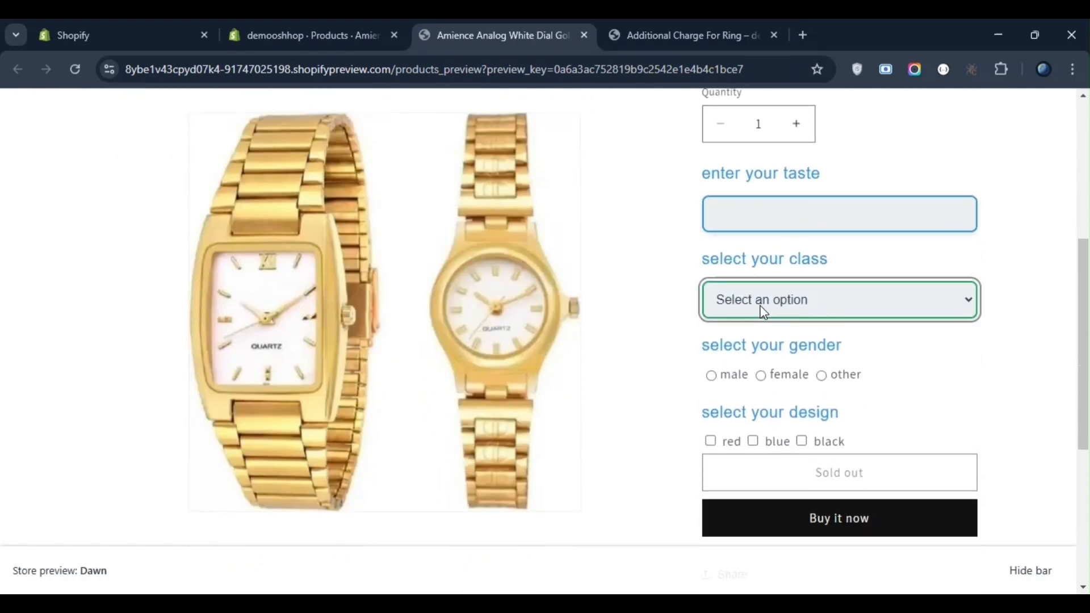
click(764, 392)
drag(764, 393, 701, 378)
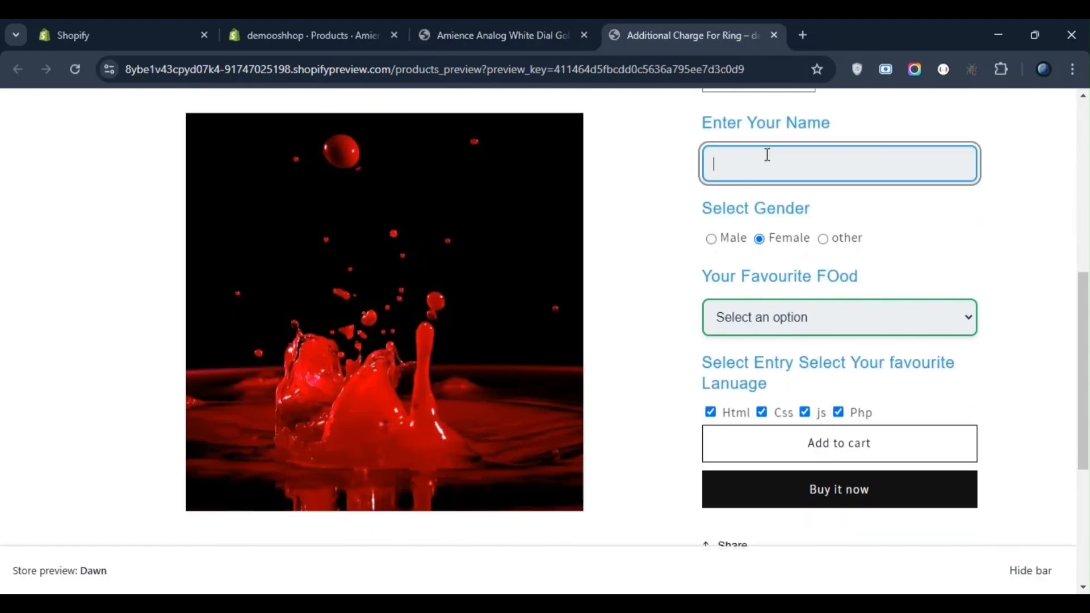
On the ring preview, enter Gr trading as the name, select Male and Chawal, add it to the cart and review the summary.
text(GR trading)
click(737, 243)
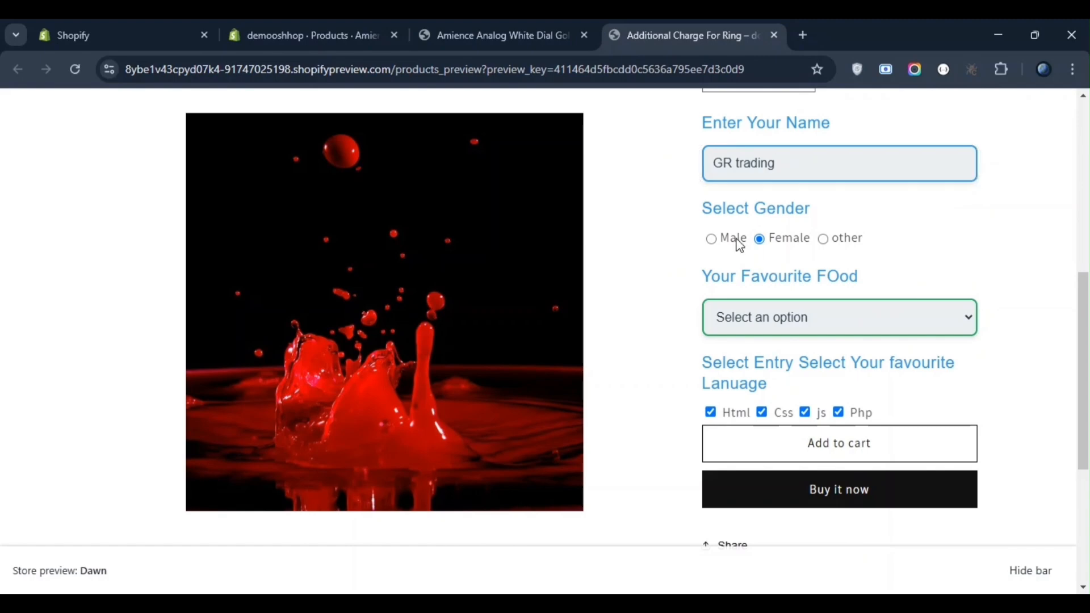
click(778, 321)
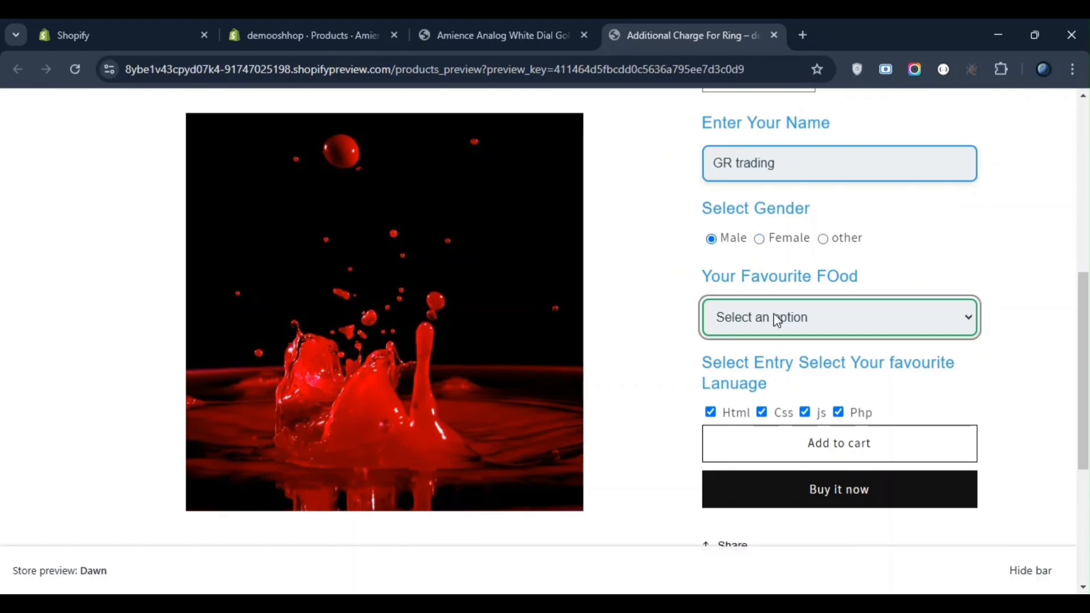
click(755, 404)
scroll(754, 402, down, 2)
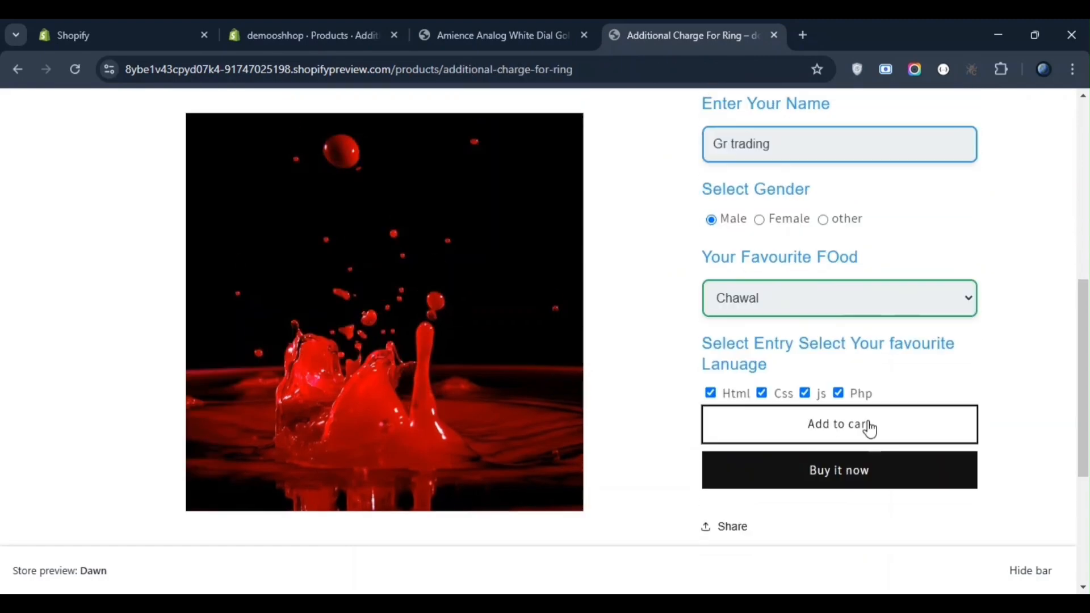
click(870, 429)
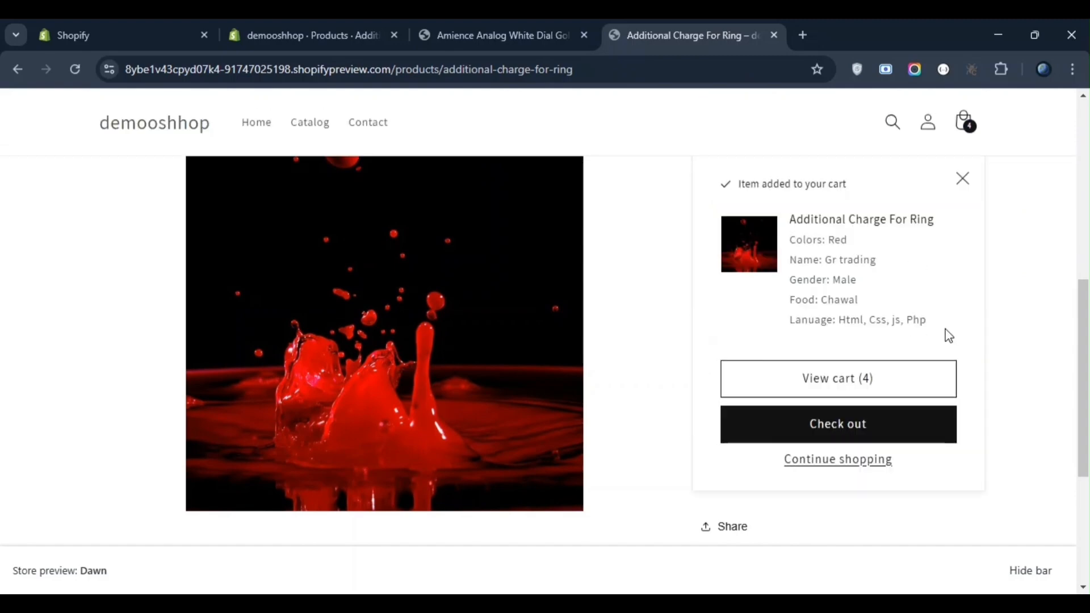
drag(945, 331, 793, 252)
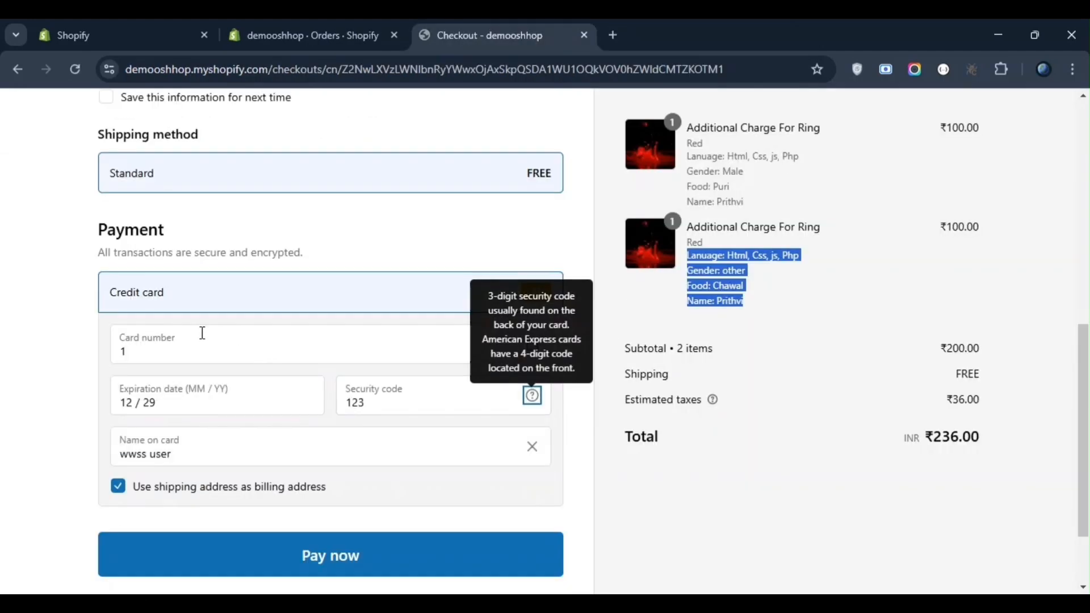
Submit the checkout payment for the rings and open the newest order in the store admin.
click(224, 548)
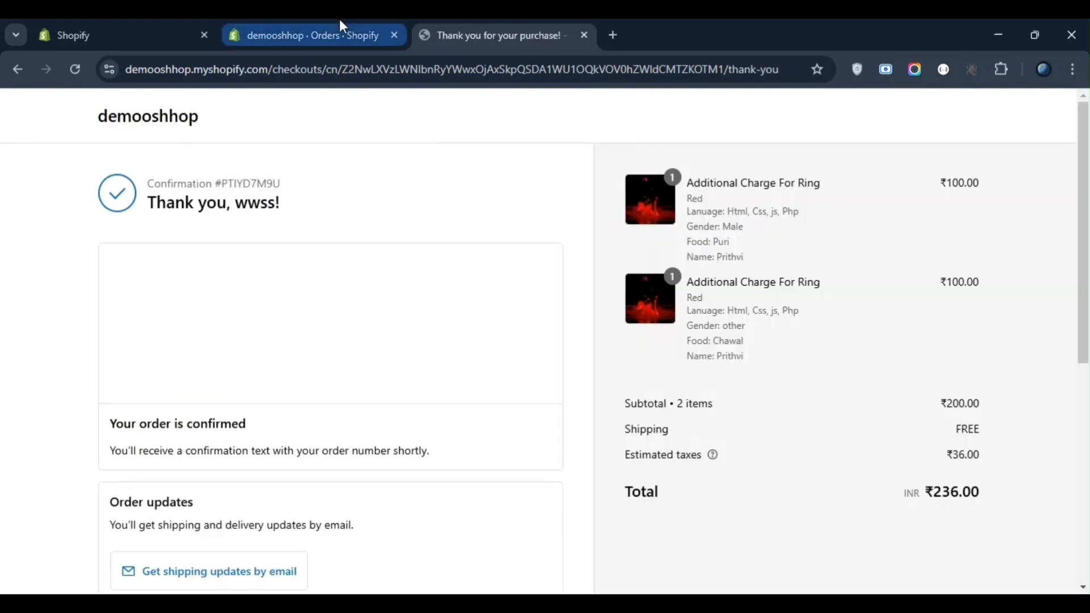
click(343, 29)
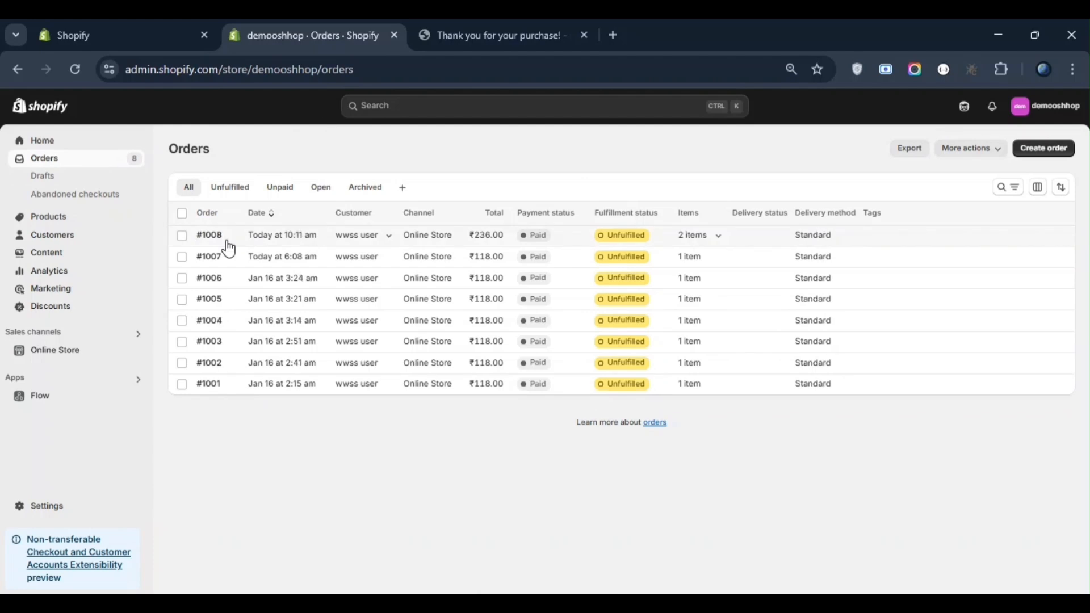
click(227, 239)
Examine the language, gender, food and name values listed under each ring in the order details.
scroll(484, 305, down, 1)
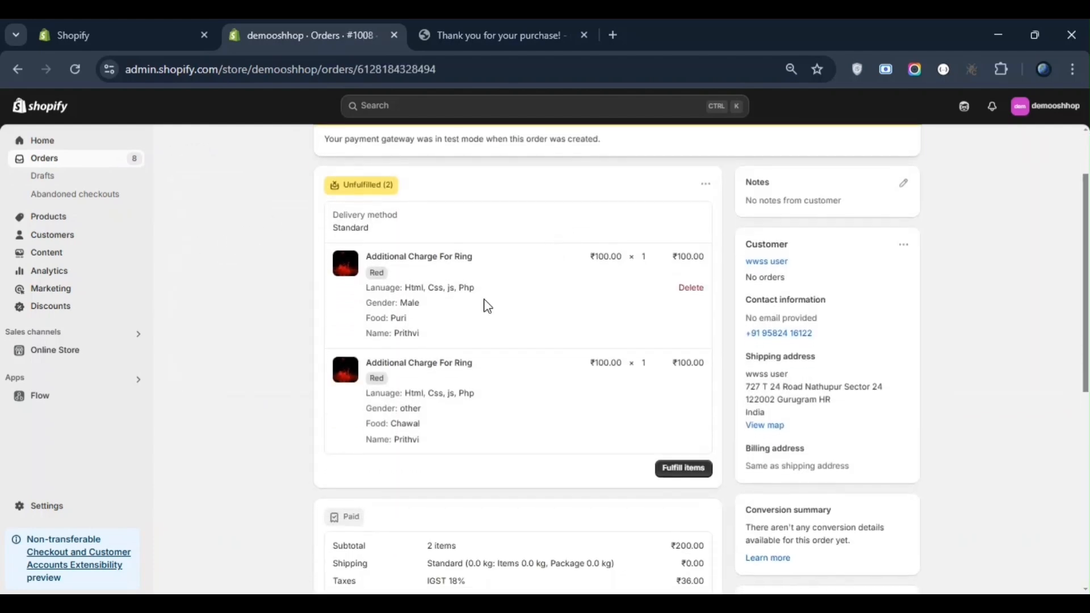
drag(420, 334, 353, 294)
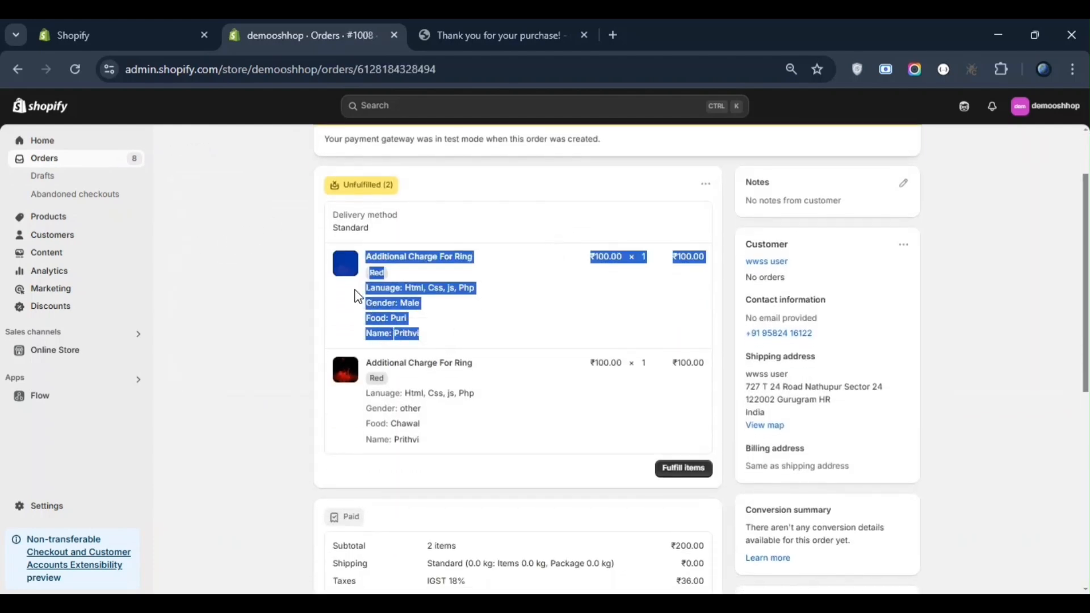
drag(419, 448, 423, 341)
click(434, 327)
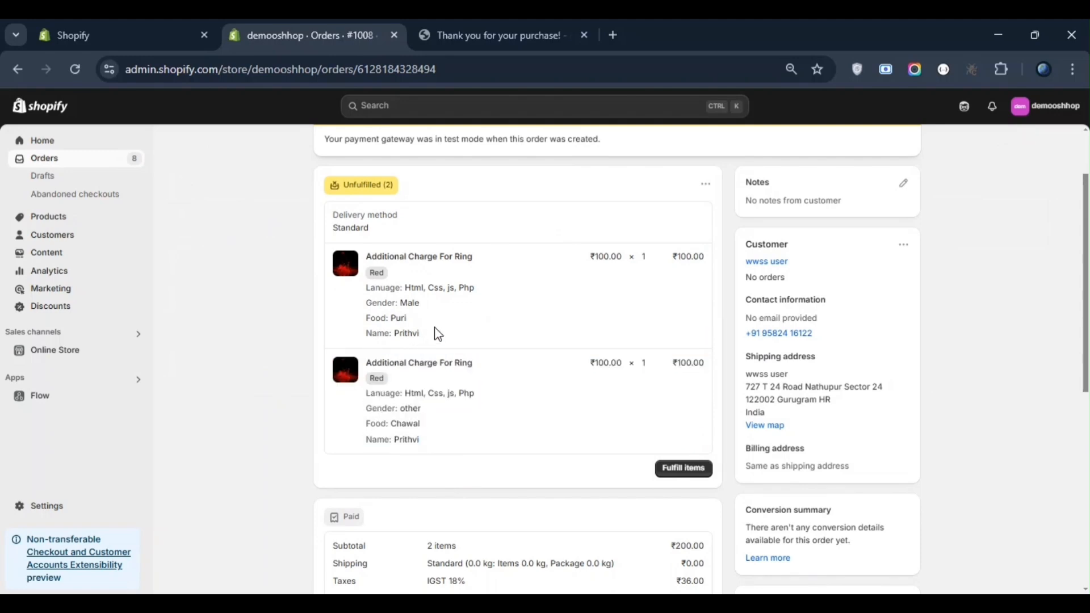
triple_click(424, 330)
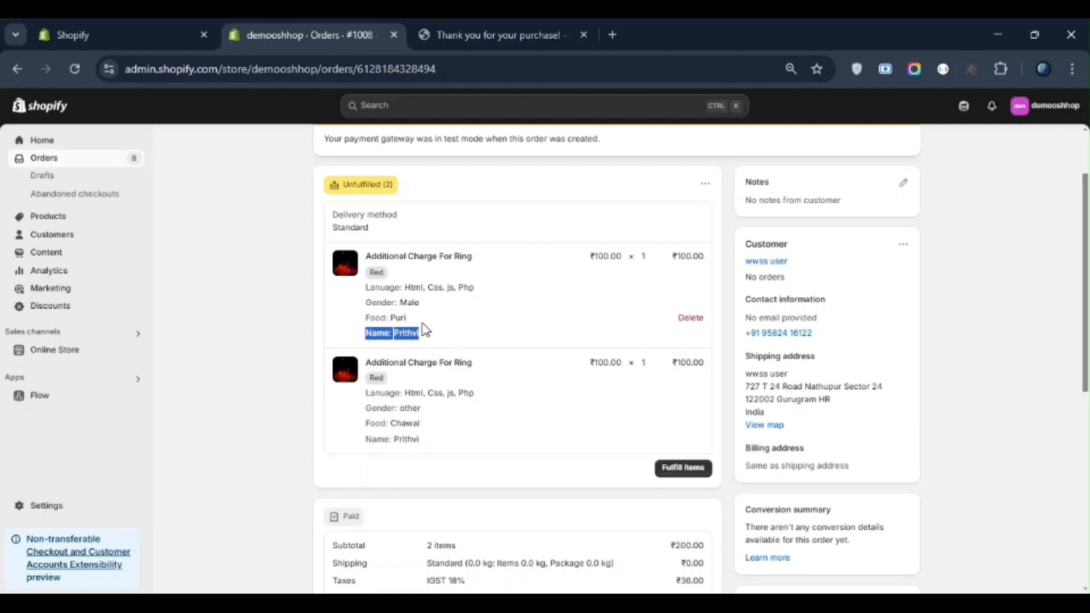
drag(425, 331, 358, 290)
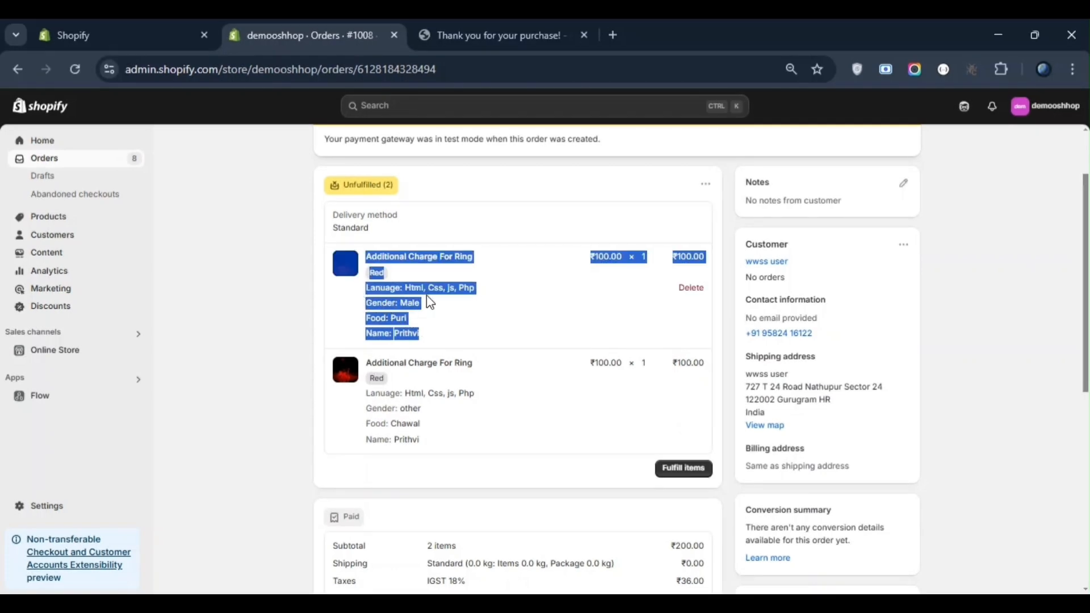